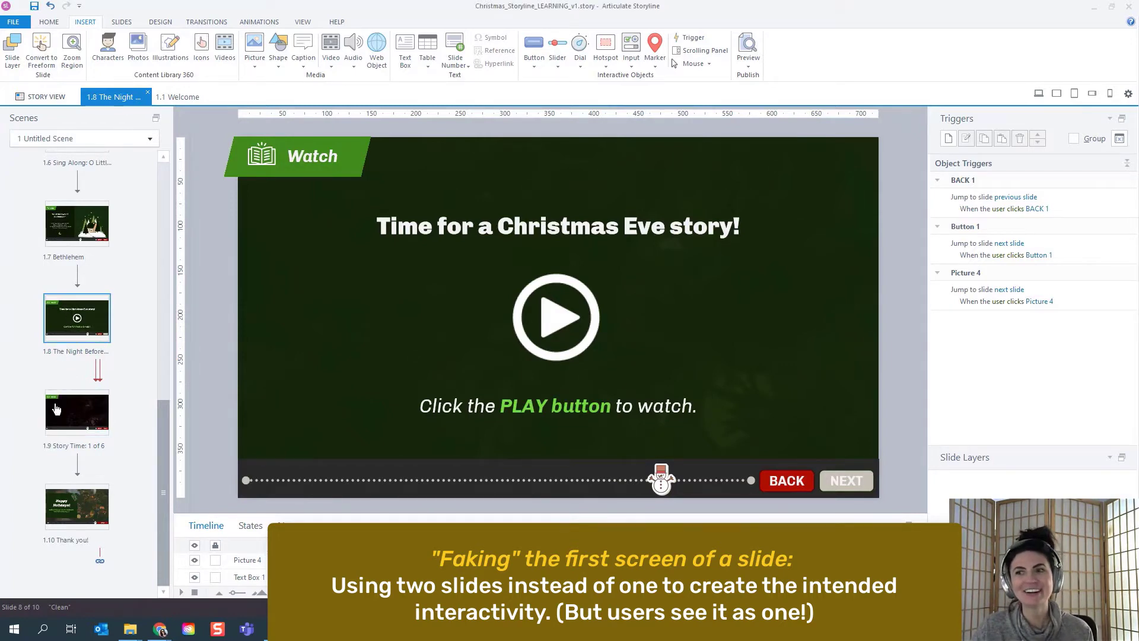
# Review the click trigger of the Let's Sing! button on slide 1.6.
pyautogui.scroll(5, 154, 325)
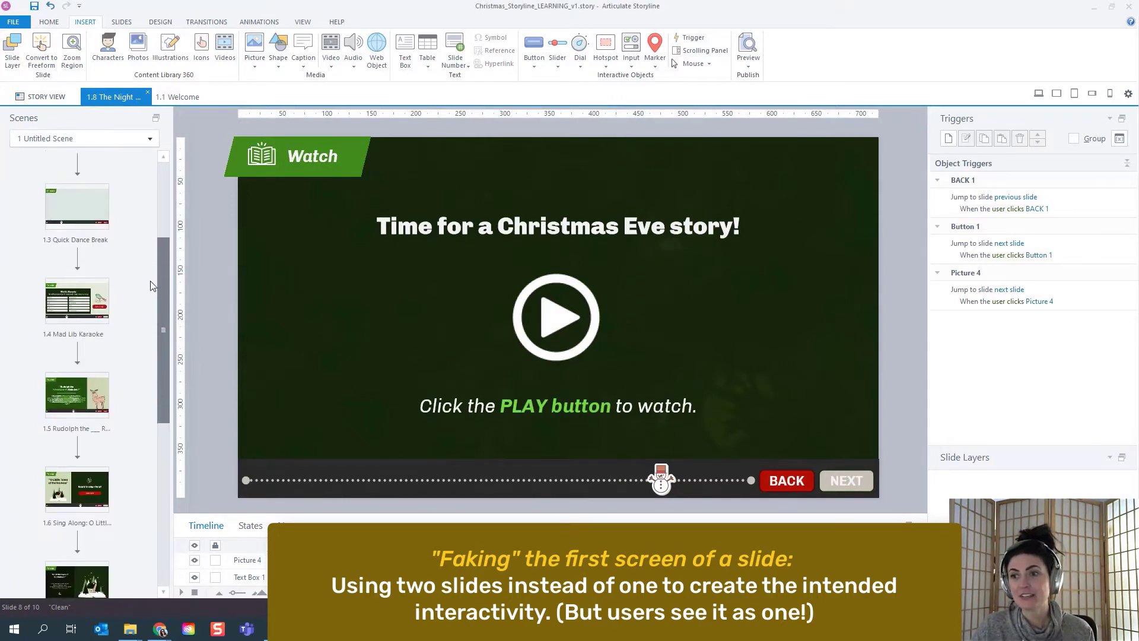
pyautogui.click(110, 488)
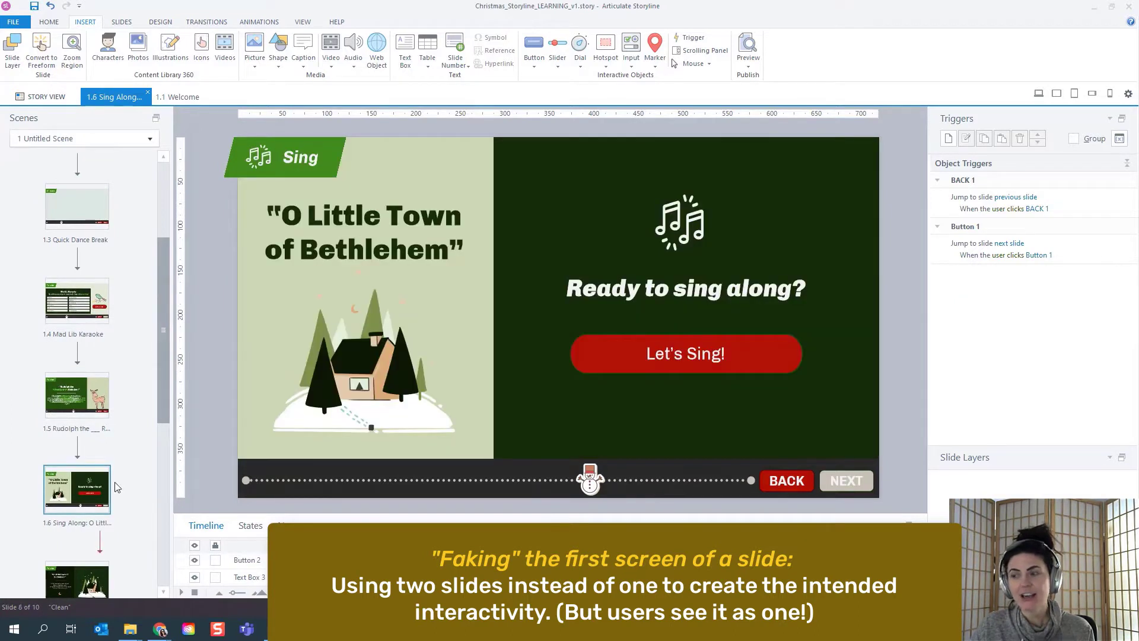
pyautogui.click(594, 338)
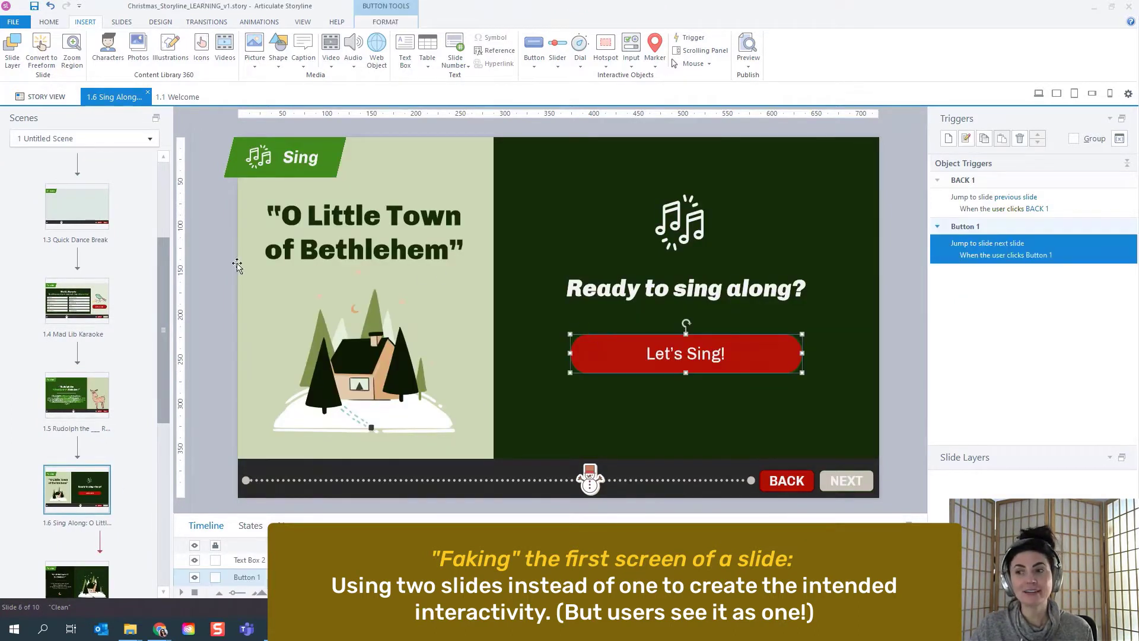
pyautogui.moveTo(169, 289); pyautogui.dragTo(181, 459)
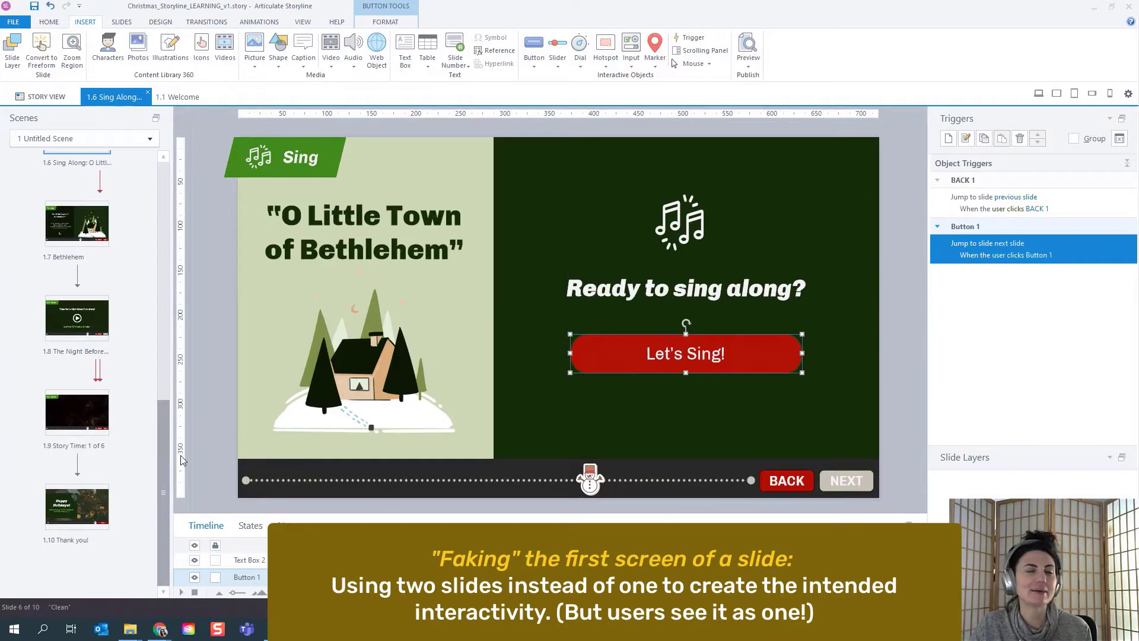
# Delete the NEXT button's jump-to-next-slide trigger on slide 1.8, The Night Before.
pyautogui.click(85, 314)
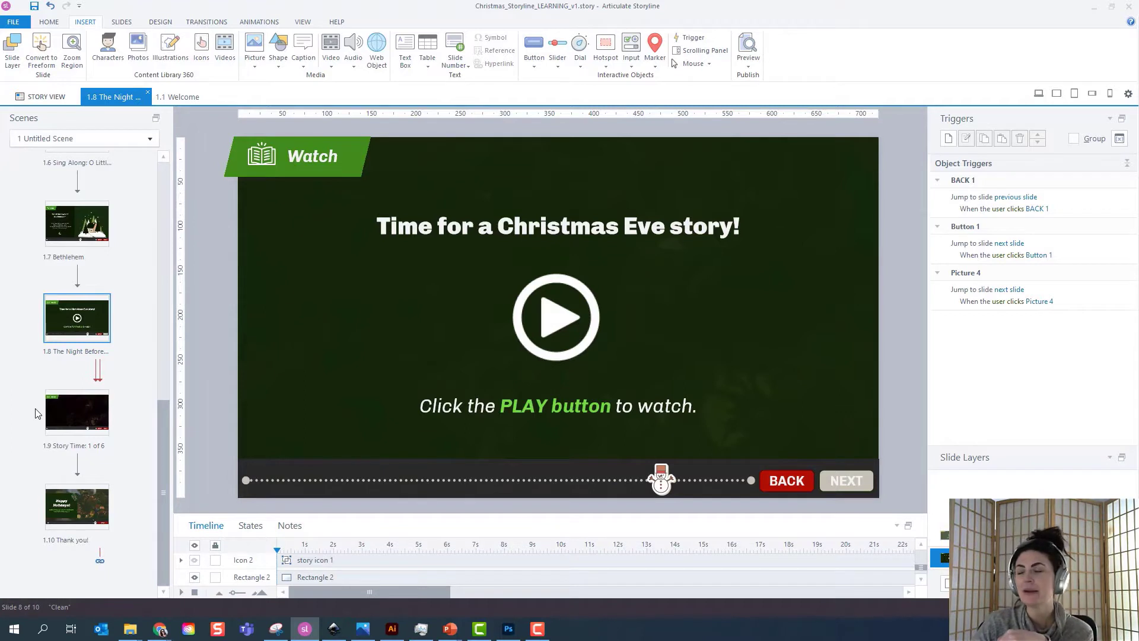
pyautogui.click(847, 478)
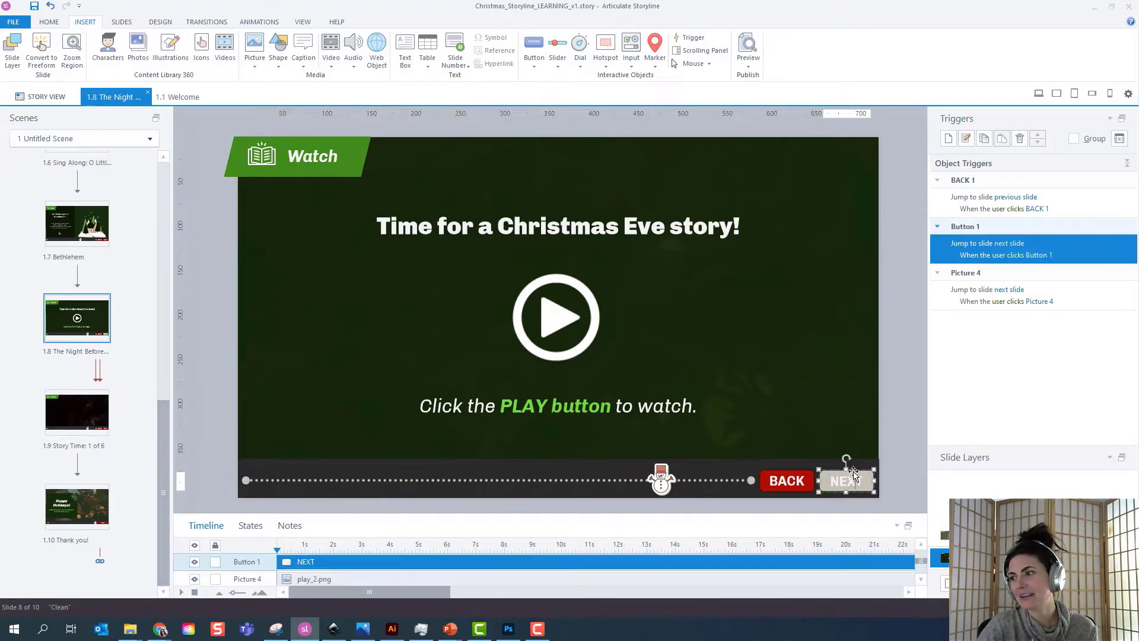
pyautogui.click(1021, 139)
pyautogui.click(592, 354)
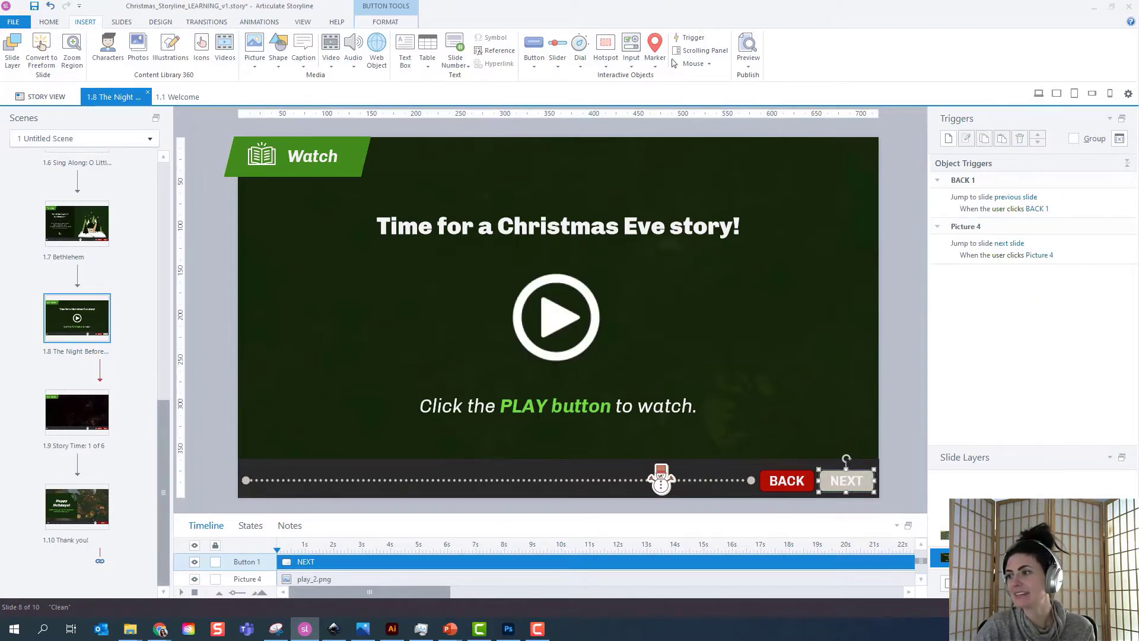
pyautogui.click(896, 438)
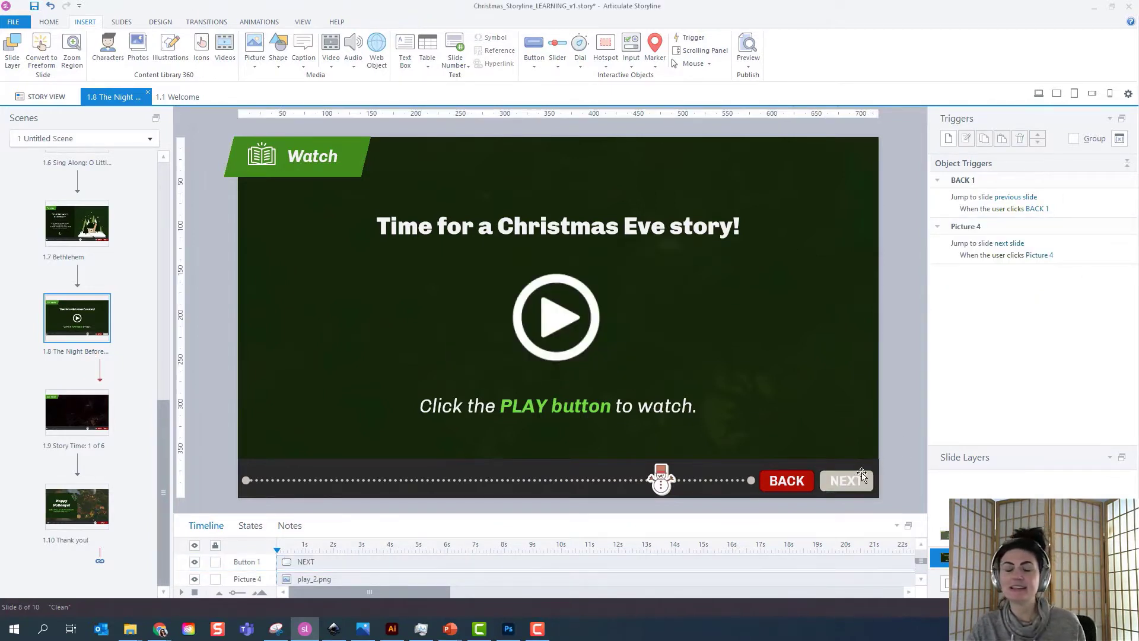
# Review the play button's trigger on slide 1.8 and the video insertion options for slide 1.9.
pyautogui.click(553, 316)
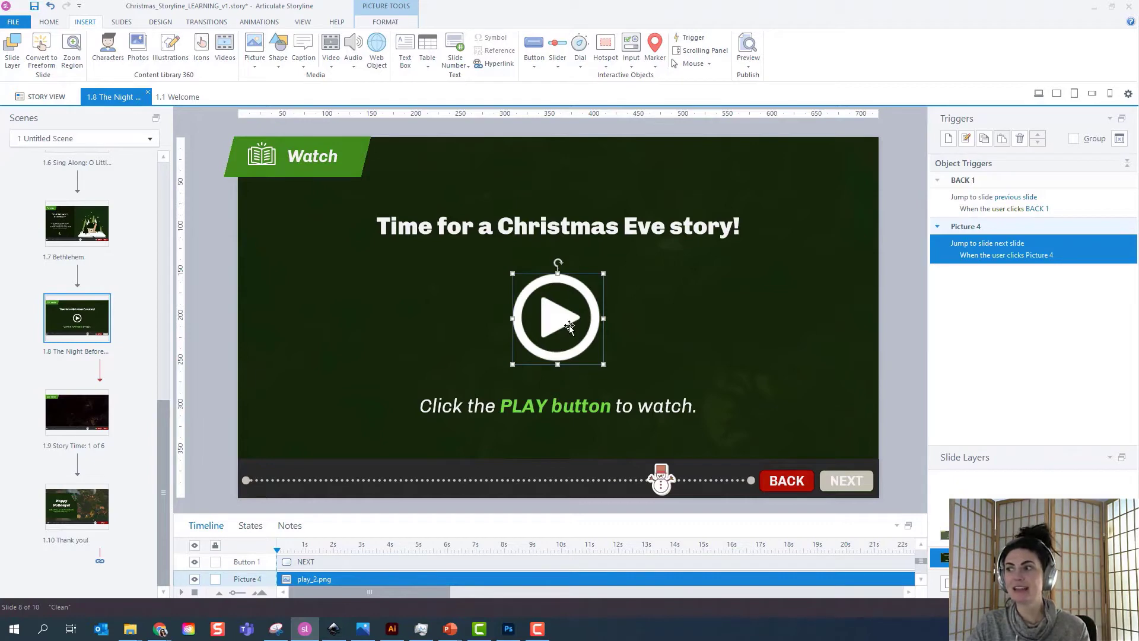
pyautogui.click(911, 356)
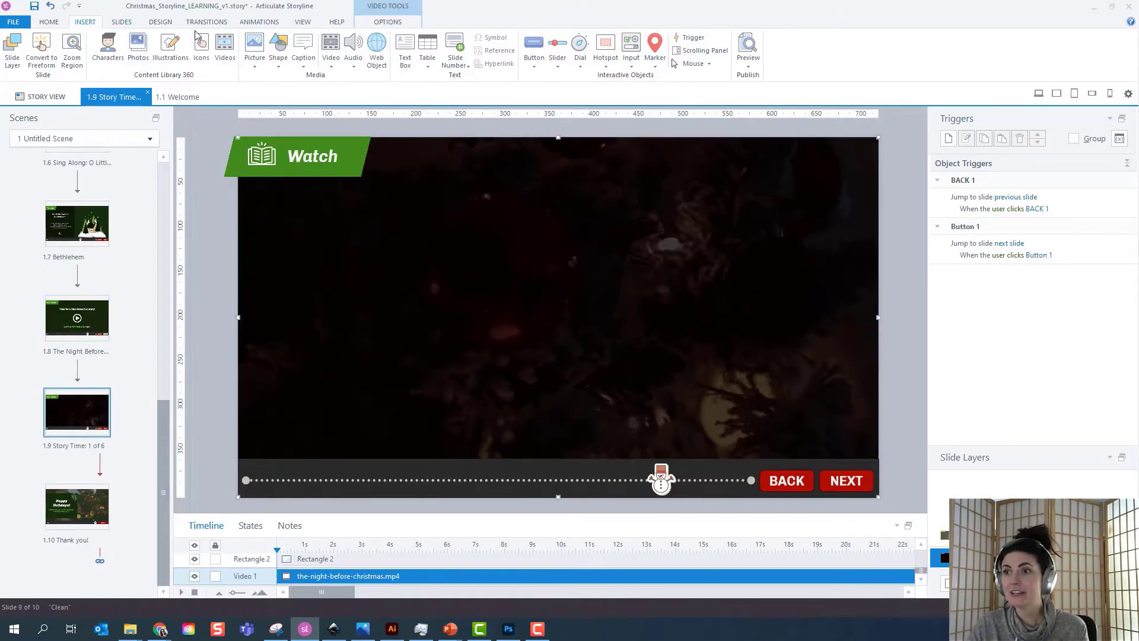
pyautogui.click(332, 65)
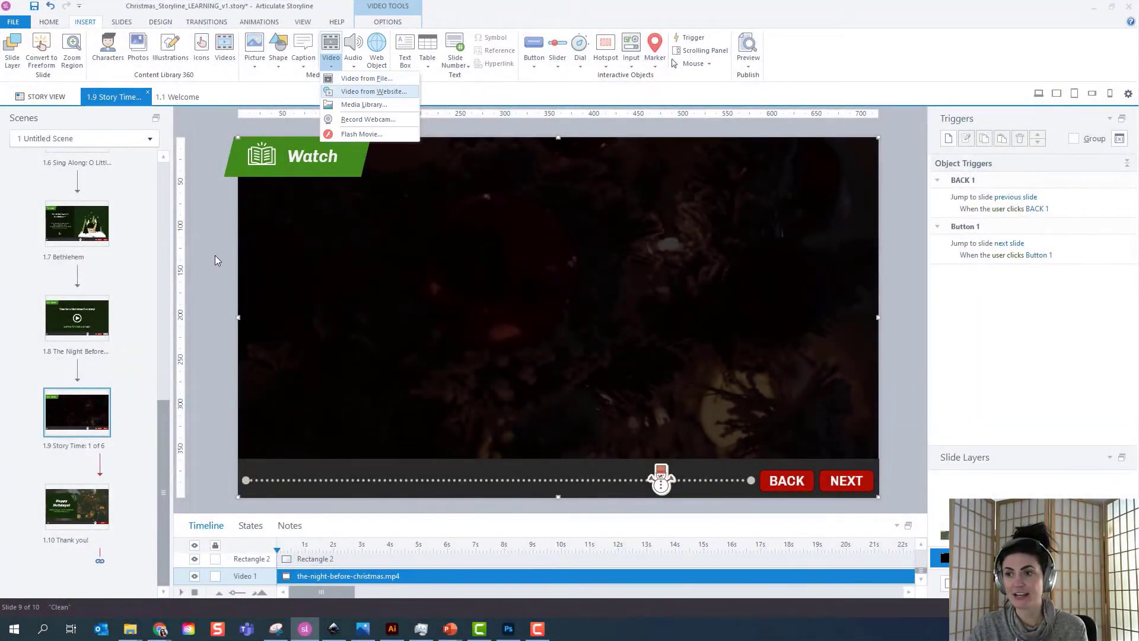
pyautogui.click(214, 256)
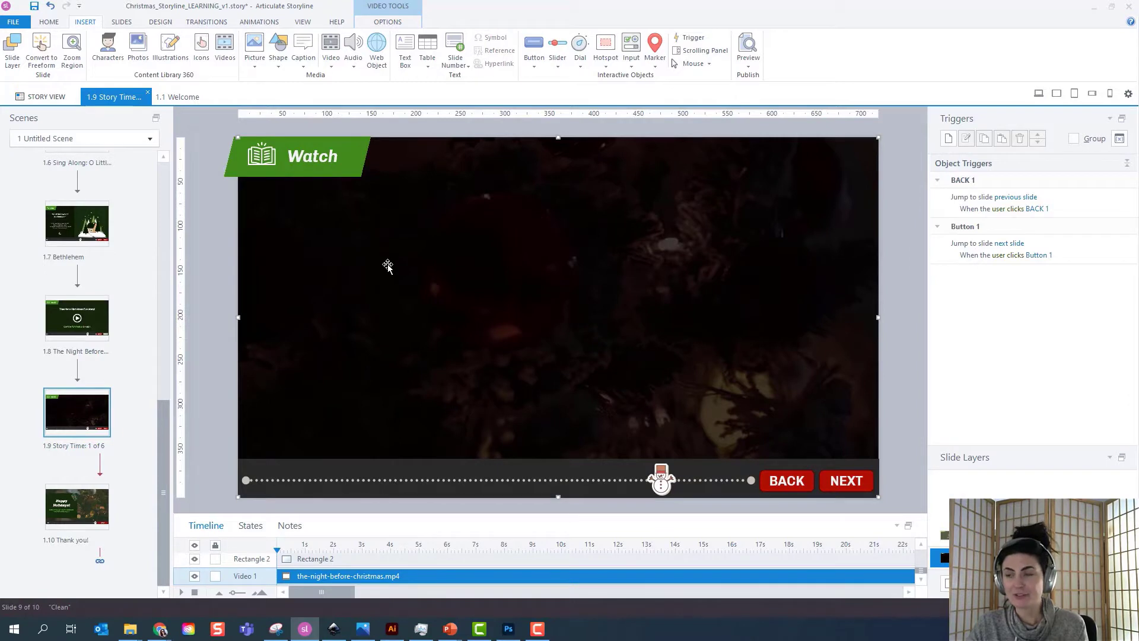
# Hide the green Rectangle 3 overlay on slide 1.8 to expose the picture beneath it.
pyautogui.click(103, 328)
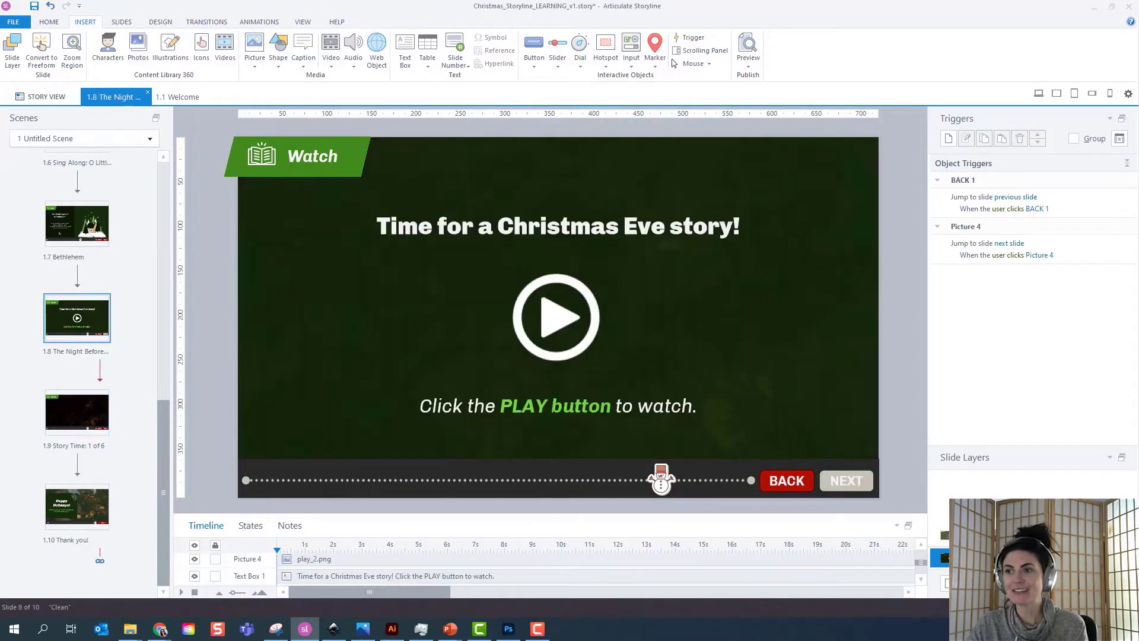
pyautogui.click(330, 455)
pyautogui.click(331, 455)
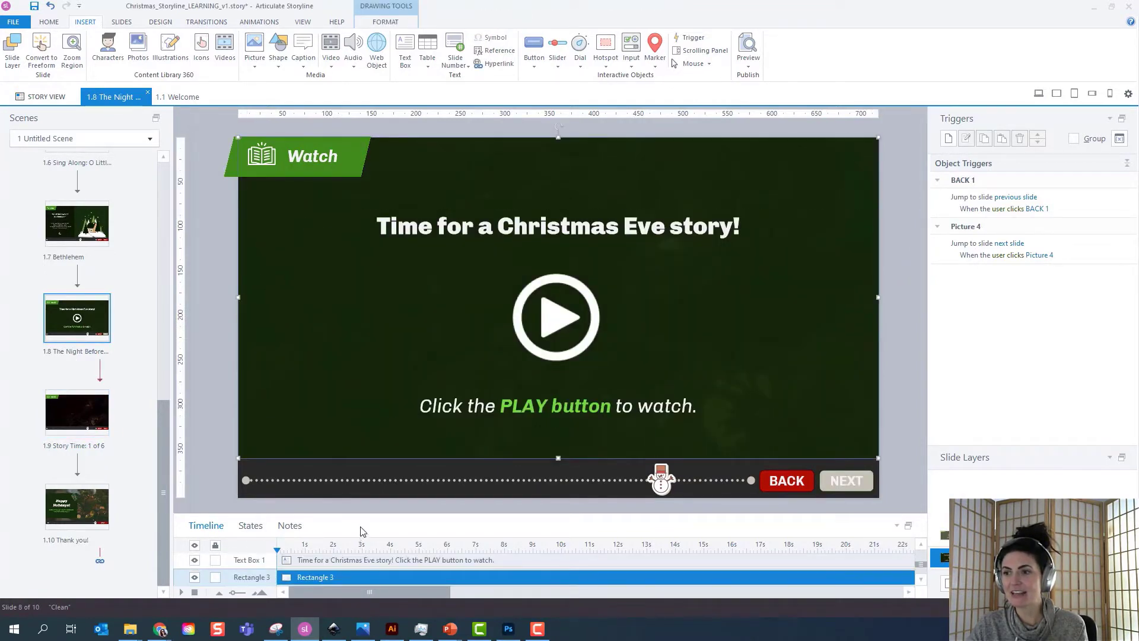
pyautogui.moveTo(362, 521); pyautogui.dragTo(368, 442)
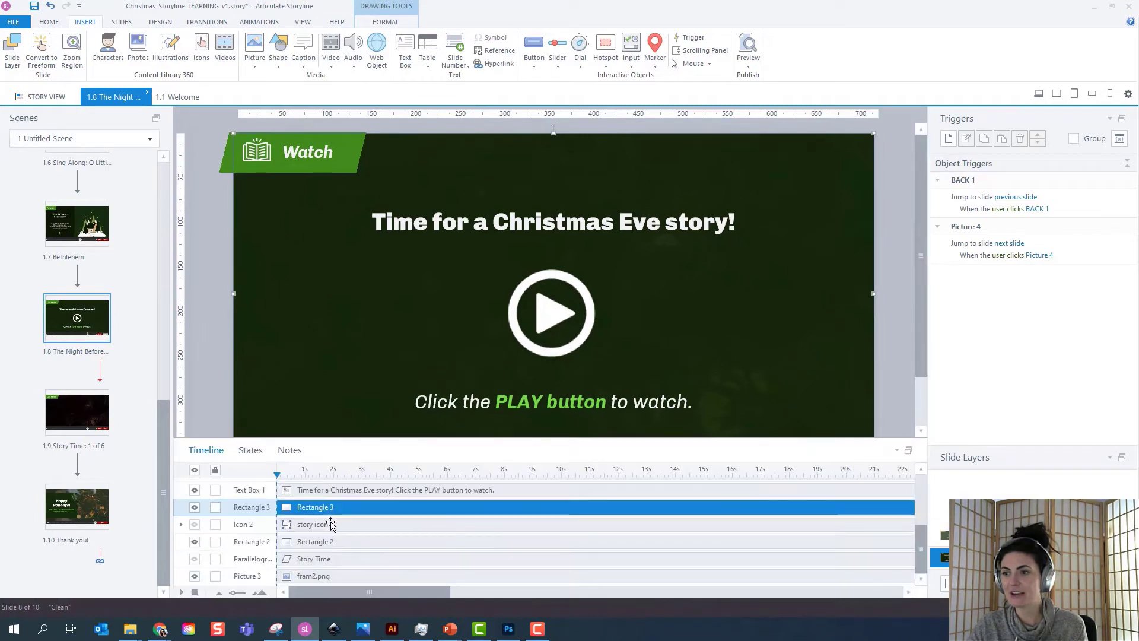
pyautogui.click(195, 507)
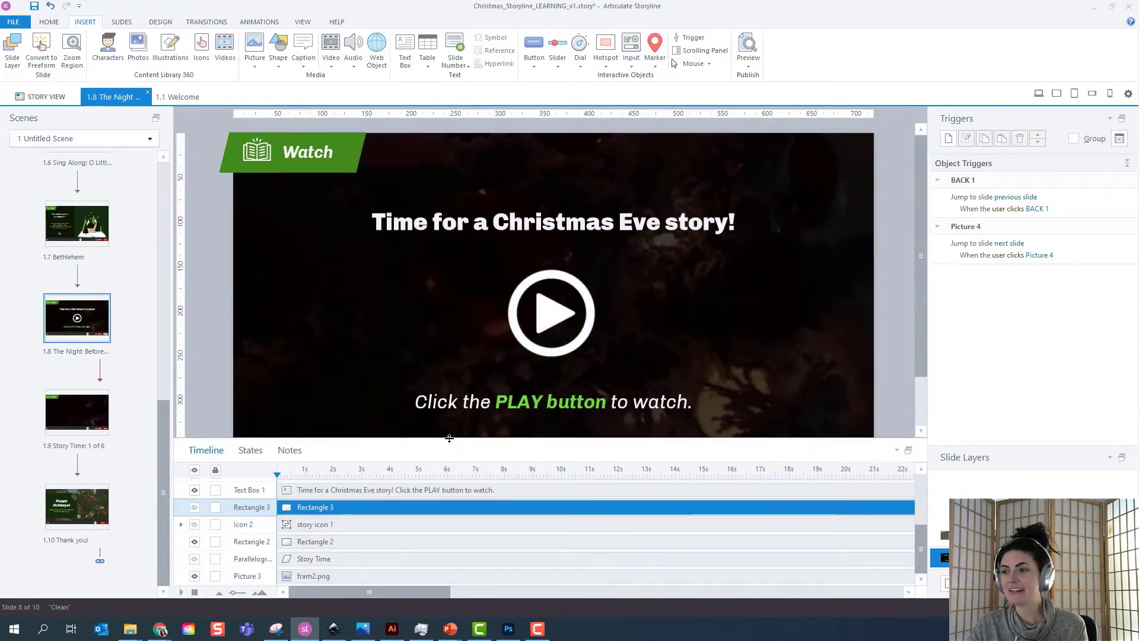
pyautogui.moveTo(449, 441); pyautogui.dragTo(451, 504)
# Start exporting the slide 1.9 video's frame as a PNG picture, browse to the Desktop folder, and cancel the export.
pyautogui.click(83, 411)
pyautogui.click(345, 296)
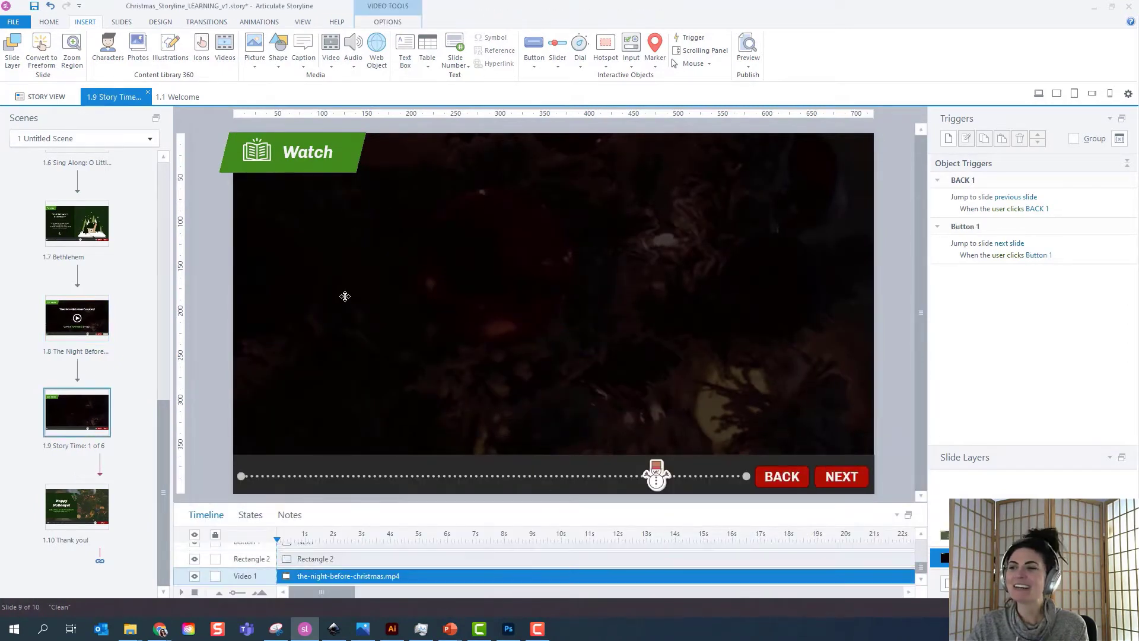
pyautogui.rightClick(345, 296)
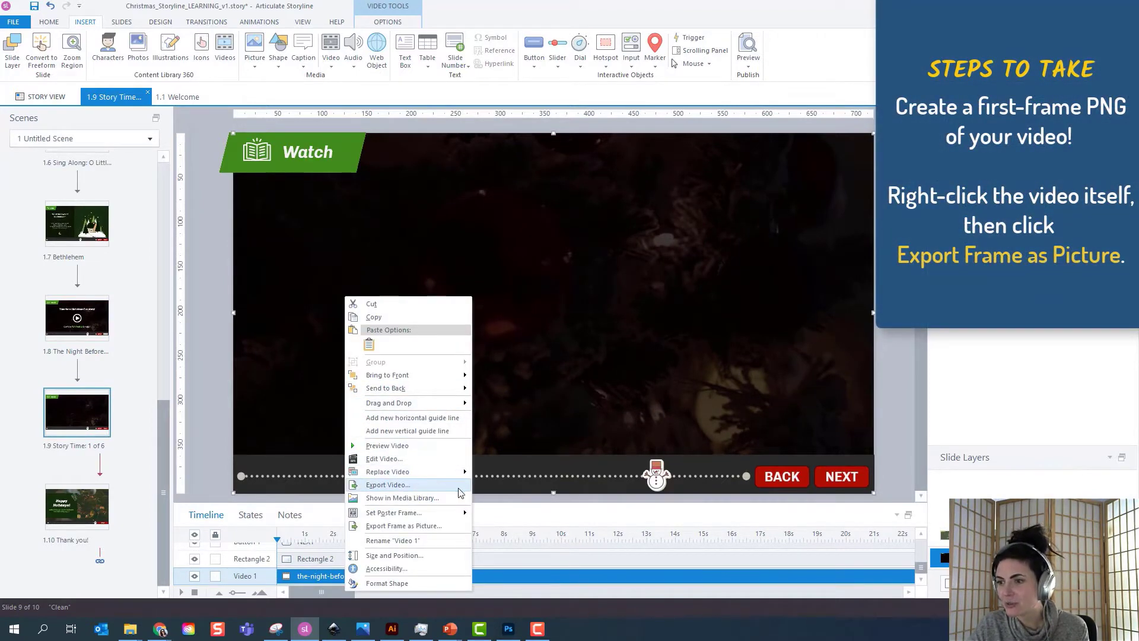
pyautogui.click(440, 527)
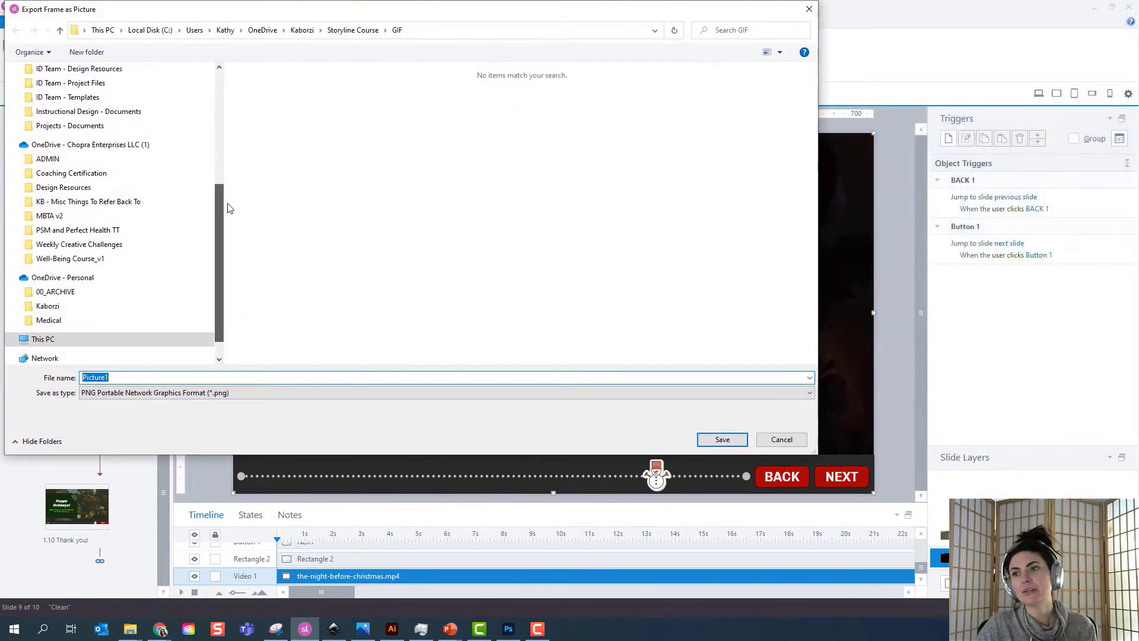
pyautogui.moveTo(223, 229); pyautogui.dragTo(226, 79)
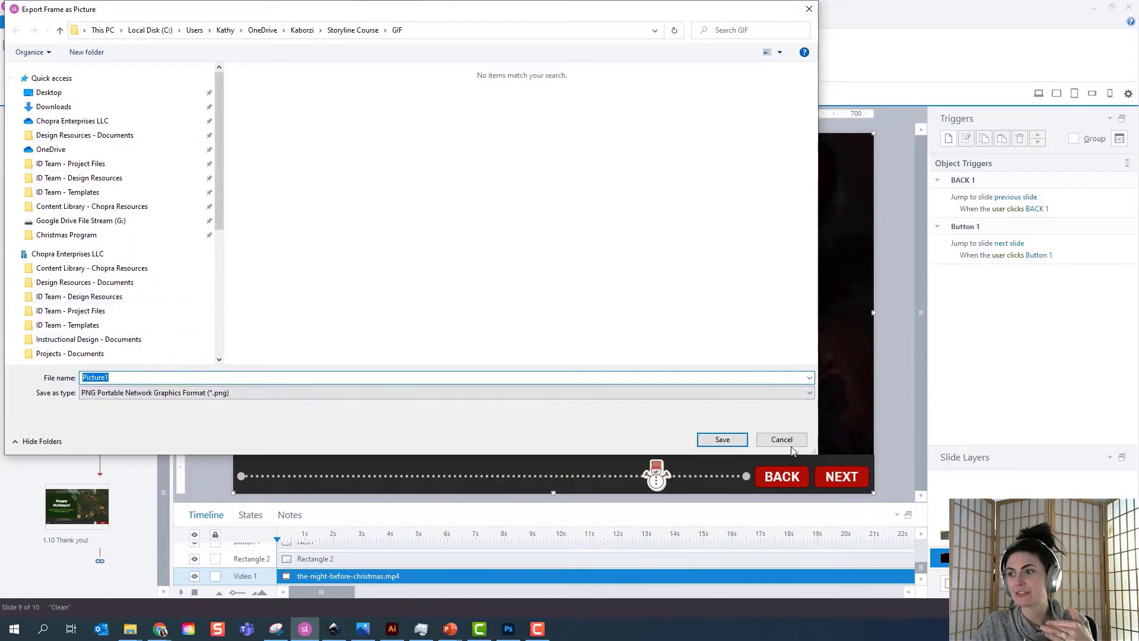
pyautogui.click(48, 92)
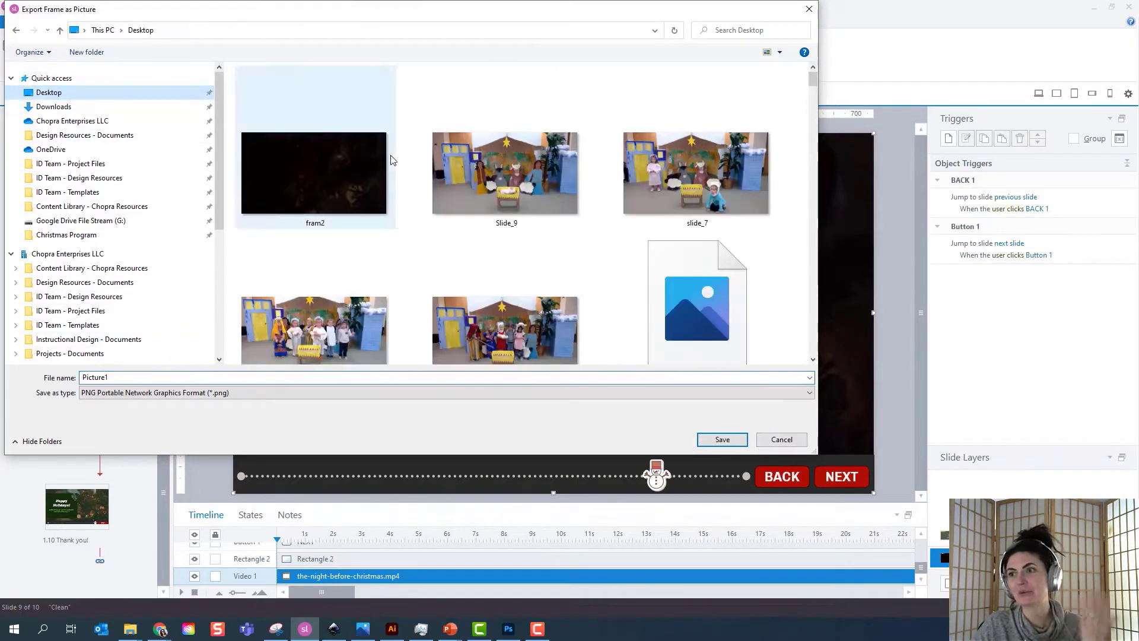
pyautogui.scroll(-3, 356, 154)
pyautogui.scroll(2, 320, 148)
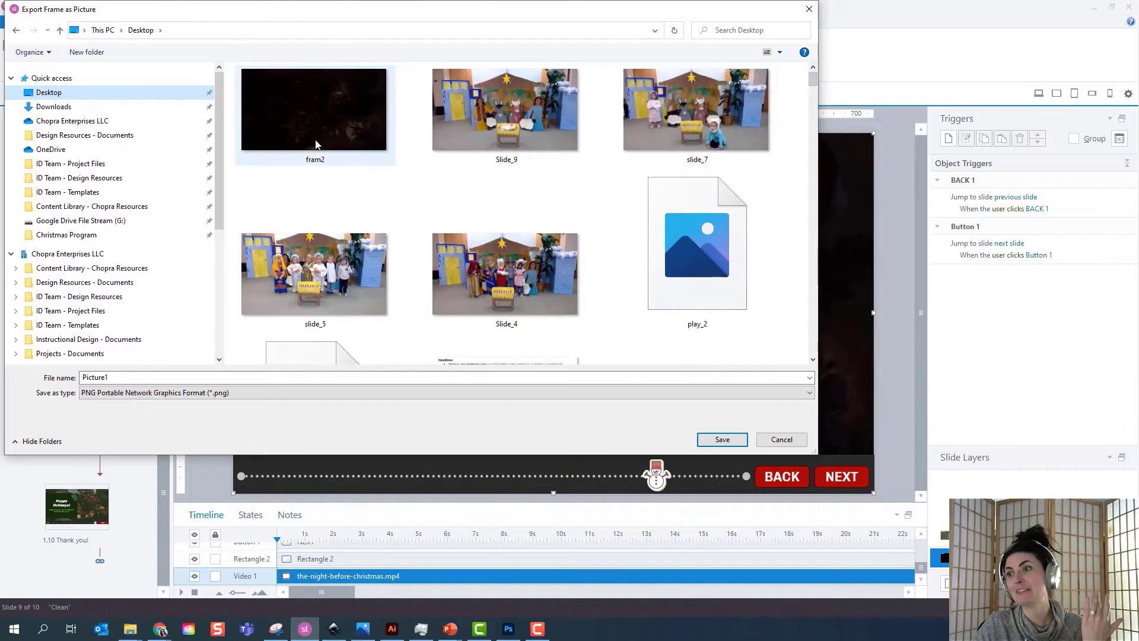
pyautogui.click(781, 439)
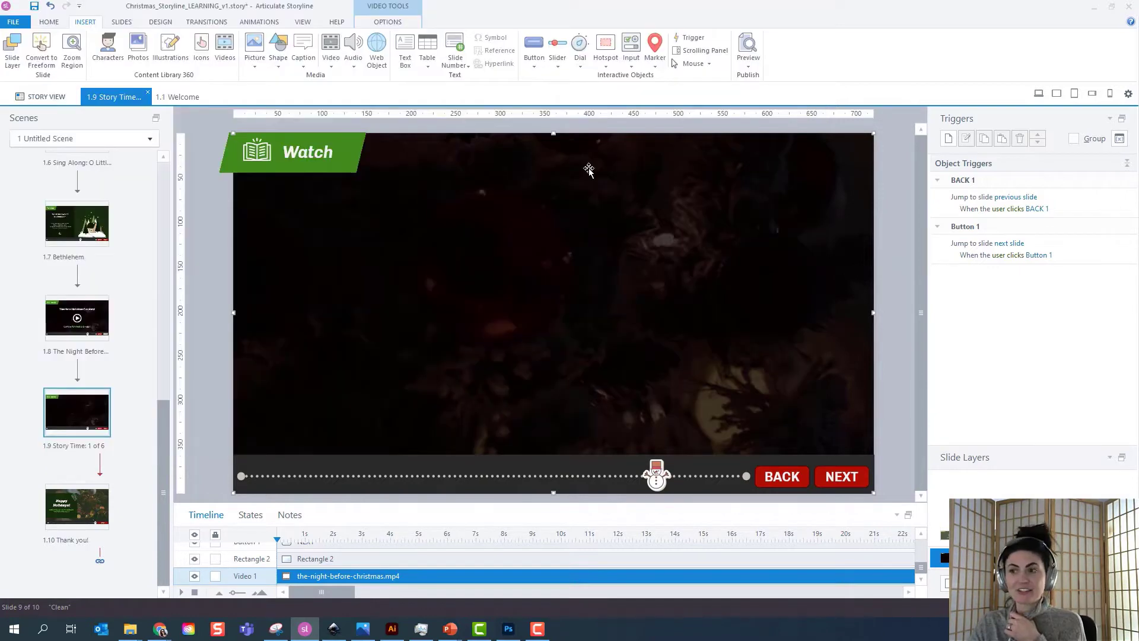
# Locate the fram2.png background picture on slide 1.8 and show the Rectangle 3 overlay above it again.
pyautogui.click(50, 329)
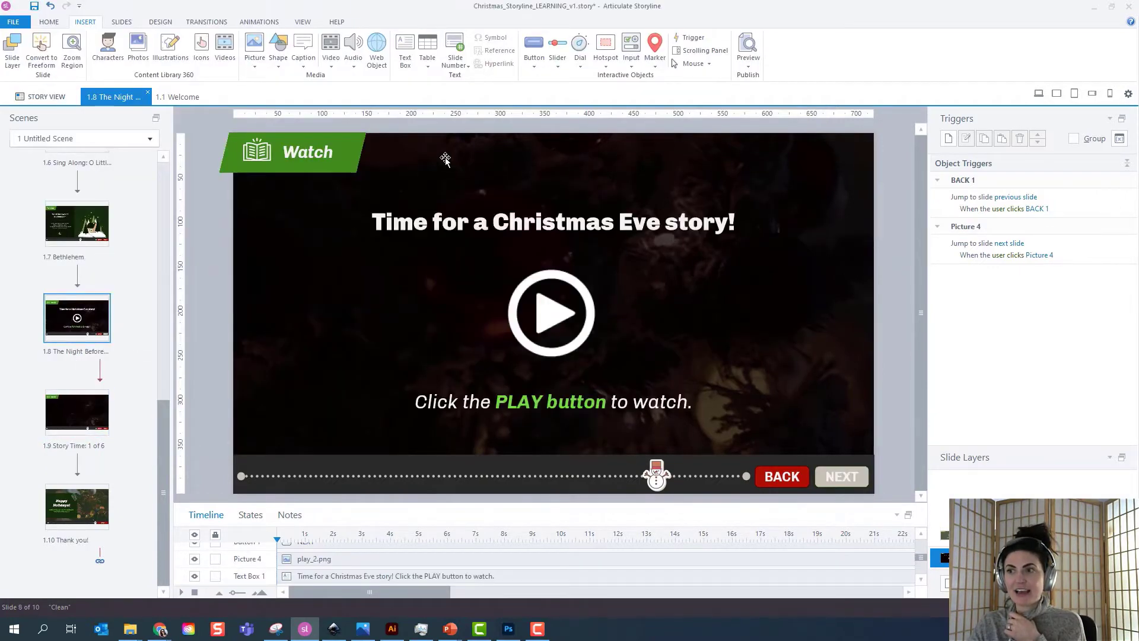
pyautogui.click(445, 159)
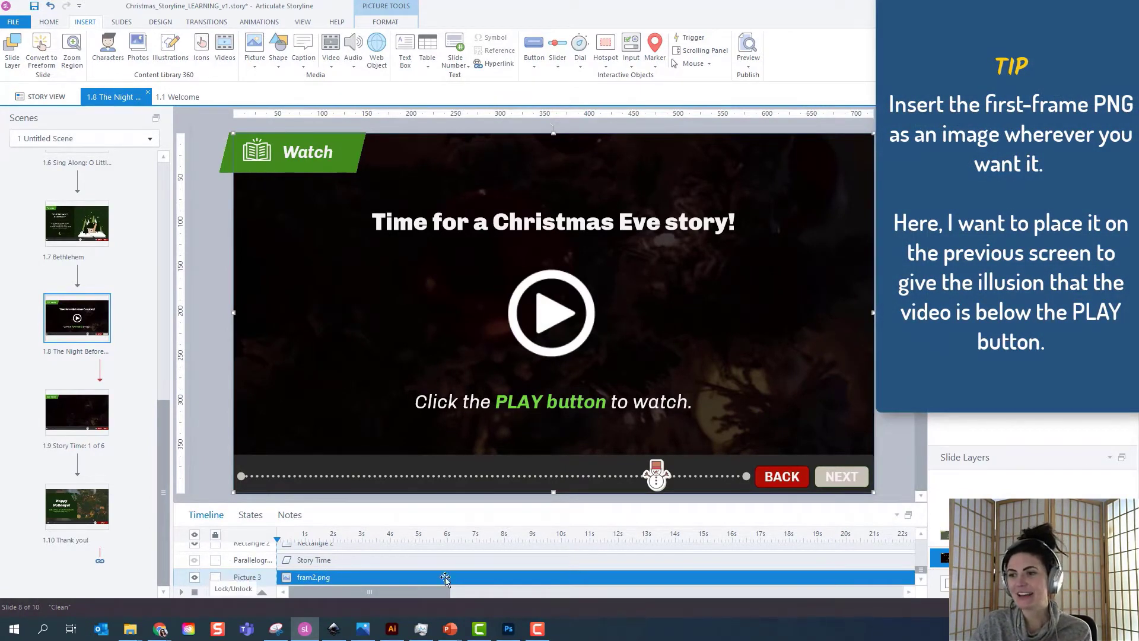
pyautogui.moveTo(389, 463); pyautogui.dragTo(390, 462)
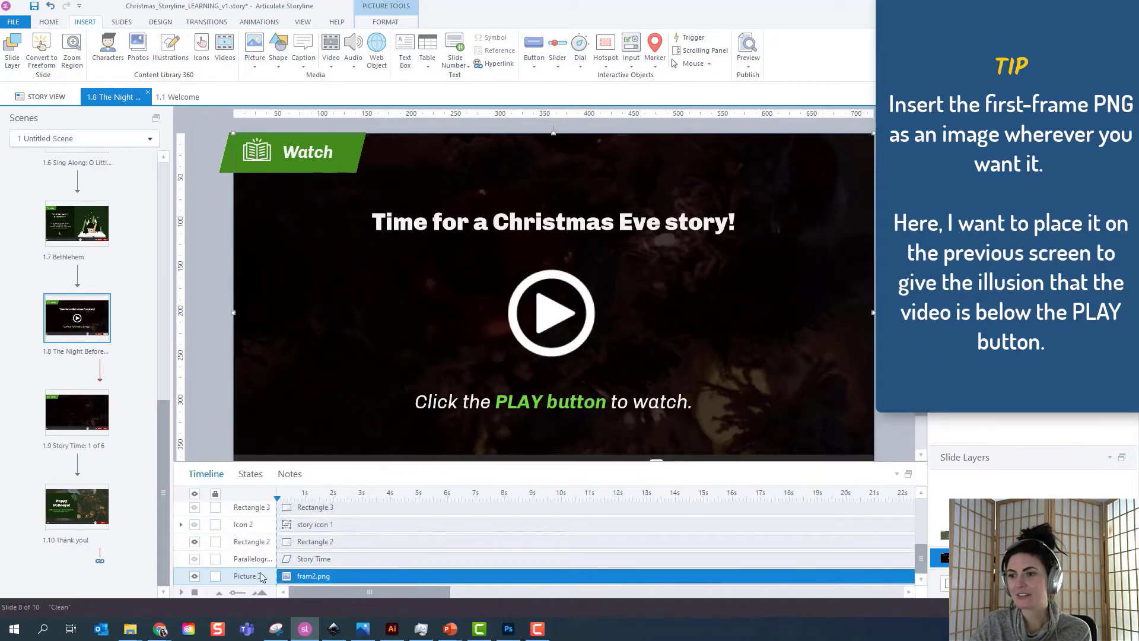
pyautogui.scroll(1, 261, 573)
pyautogui.click(192, 522)
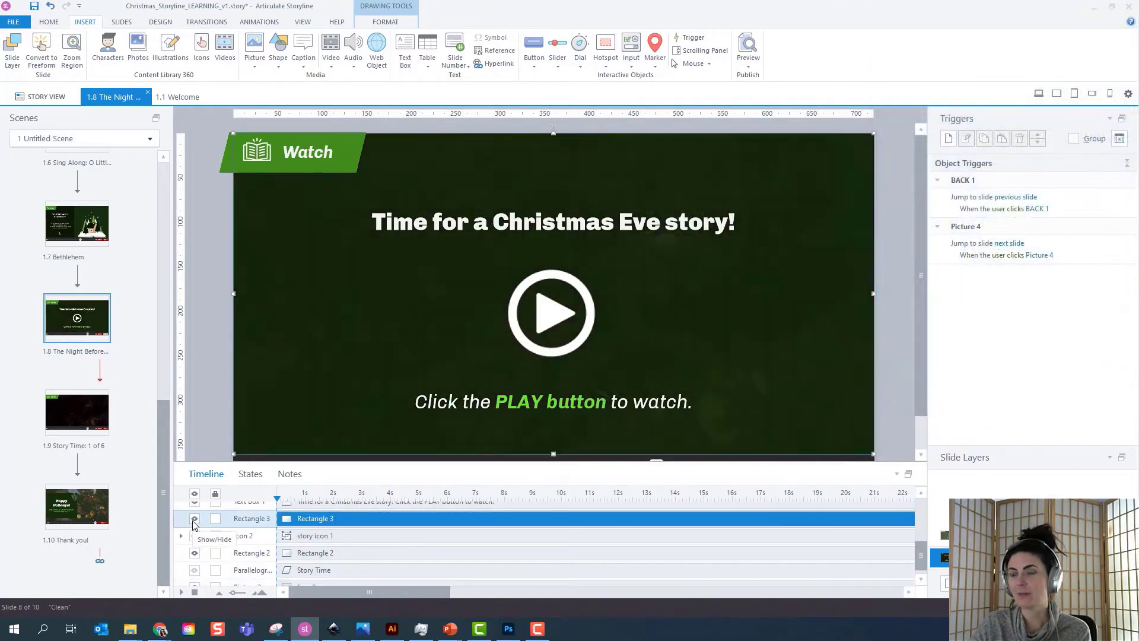
# Set the fill transparency of the Rectangle 3 overlay on slide 1.8 to 38%.
pyautogui.rightClick(509, 151)
pyautogui.click(578, 410)
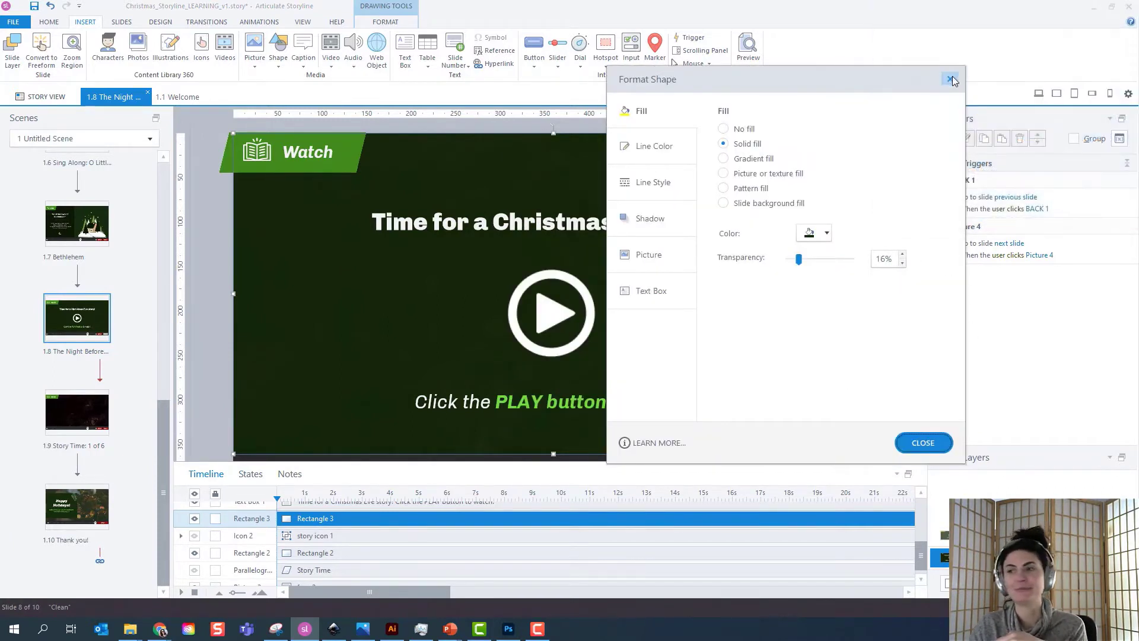
pyautogui.moveTo(799, 259); pyautogui.dragTo(812, 261)
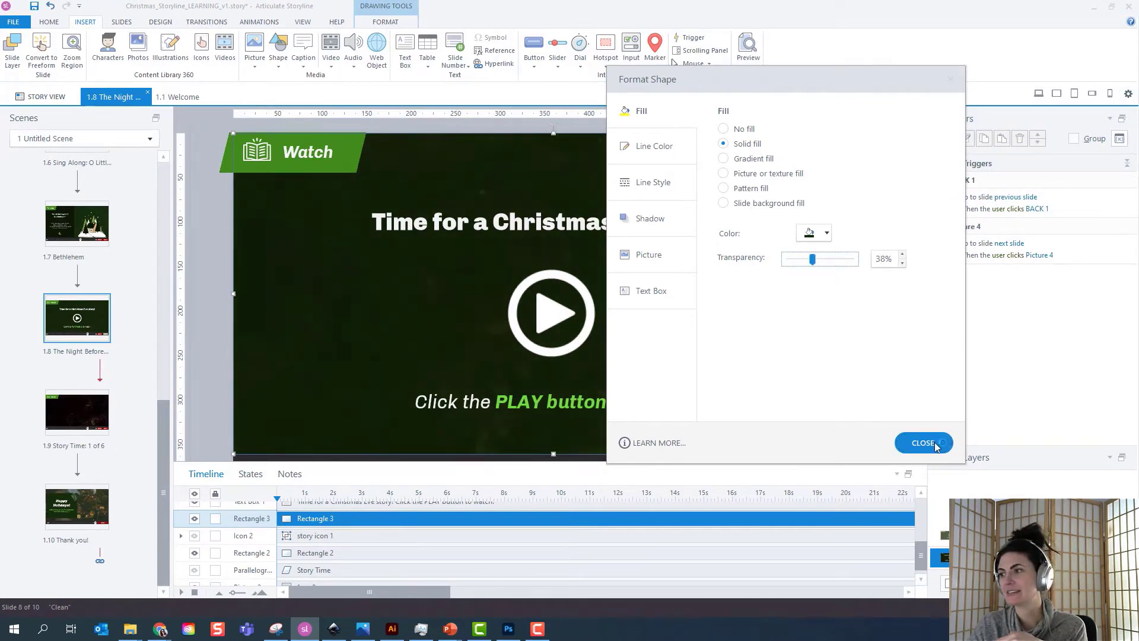
pyautogui.click(923, 443)
pyautogui.click(883, 237)
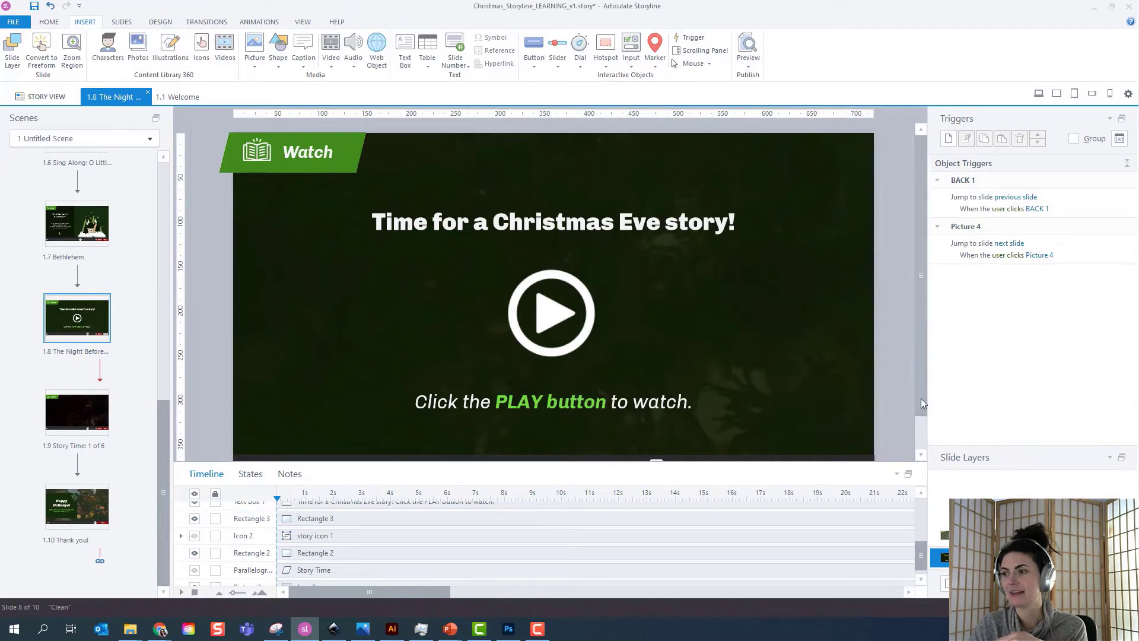
pyautogui.moveTo(865, 495); pyautogui.dragTo(866, 494)
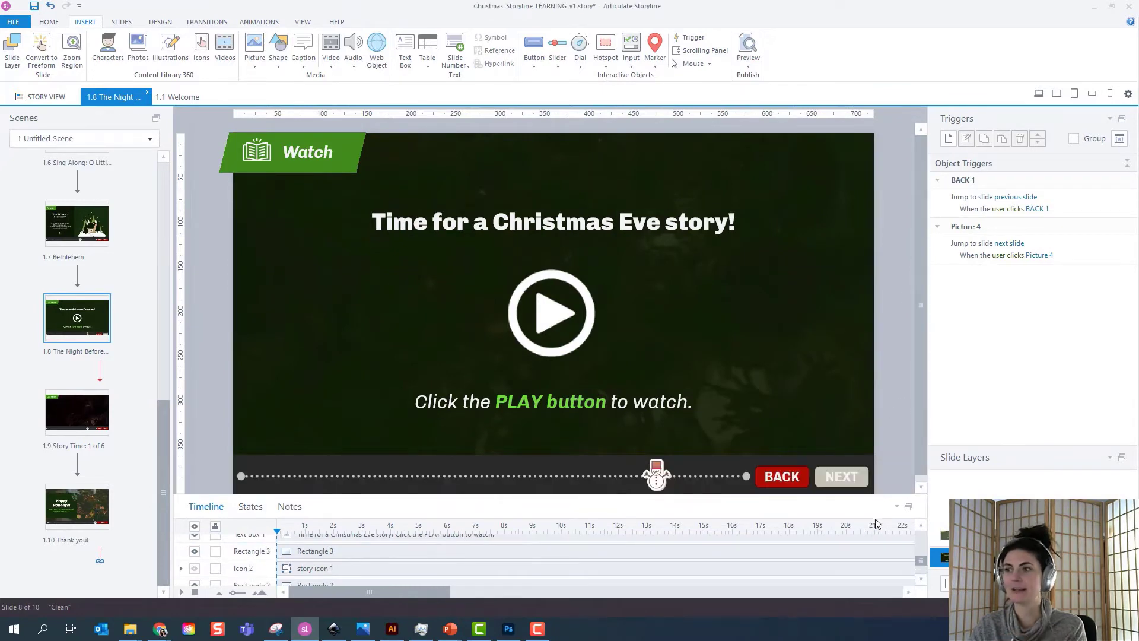
# Examine the Normal and Hover states of the play button picture on slide 1.8.
pyautogui.click(543, 318)
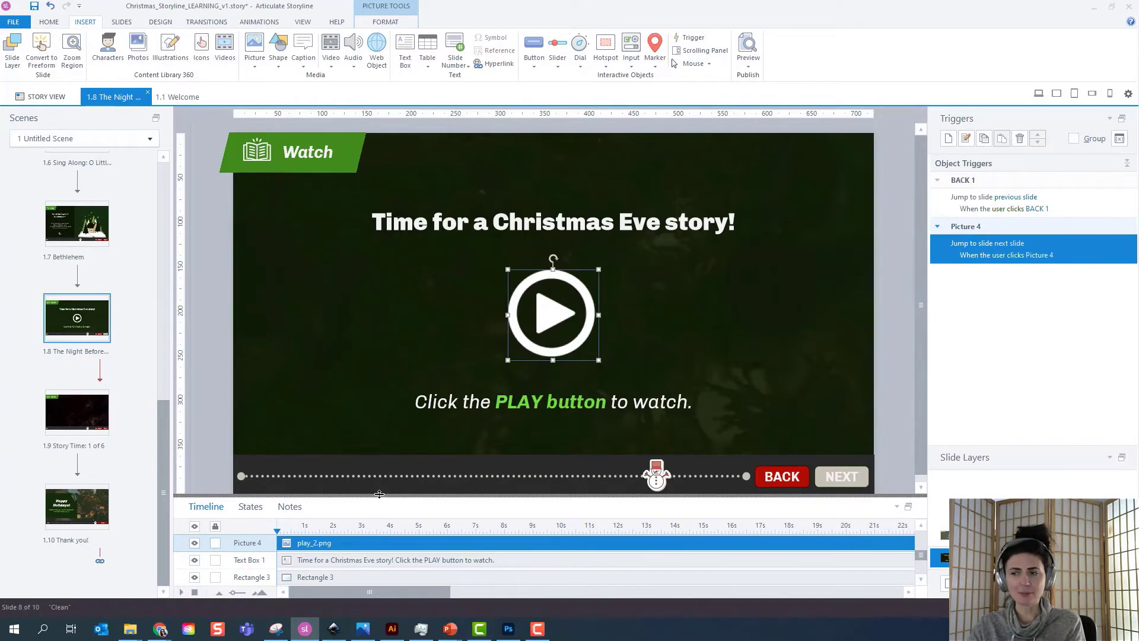
pyautogui.moveTo(381, 495); pyautogui.dragTo(396, 376)
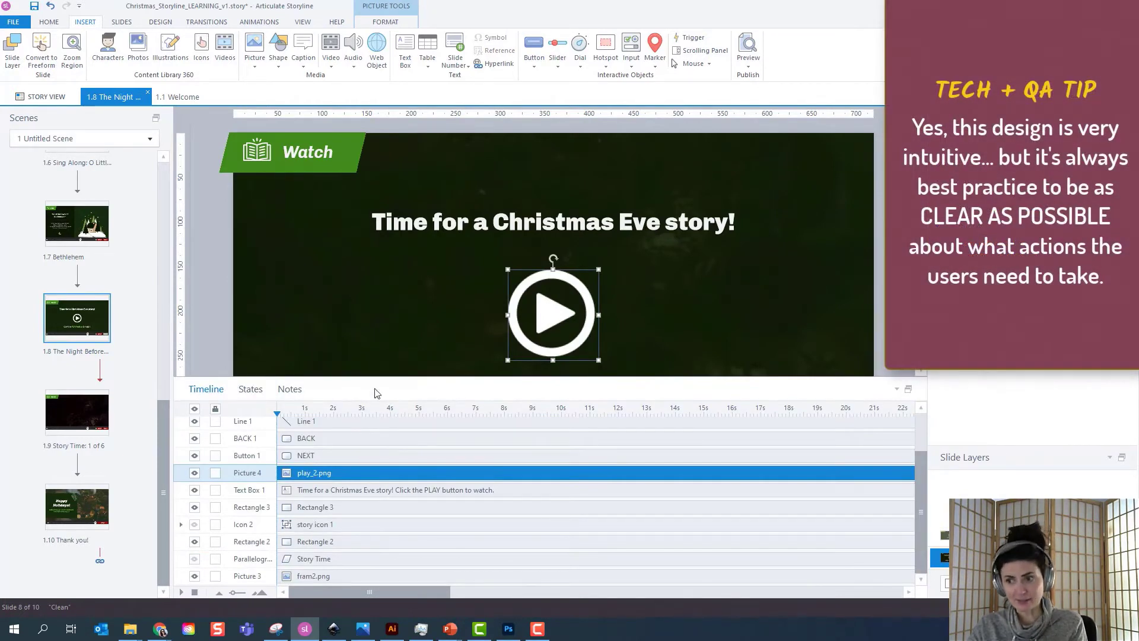
pyautogui.click(250, 390)
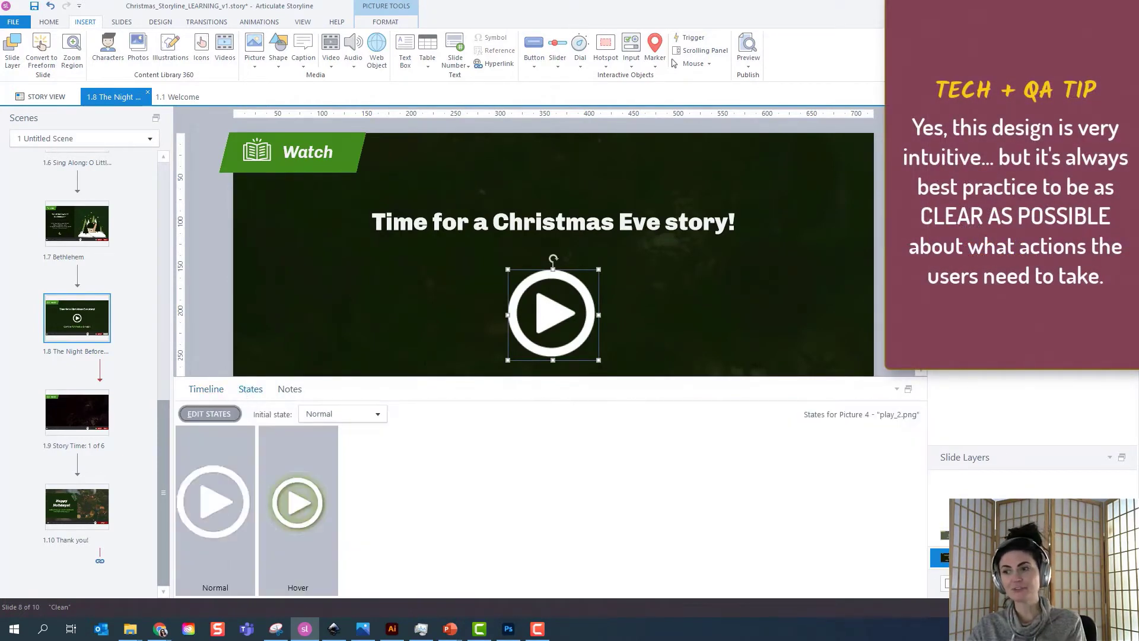
pyautogui.click(291, 525)
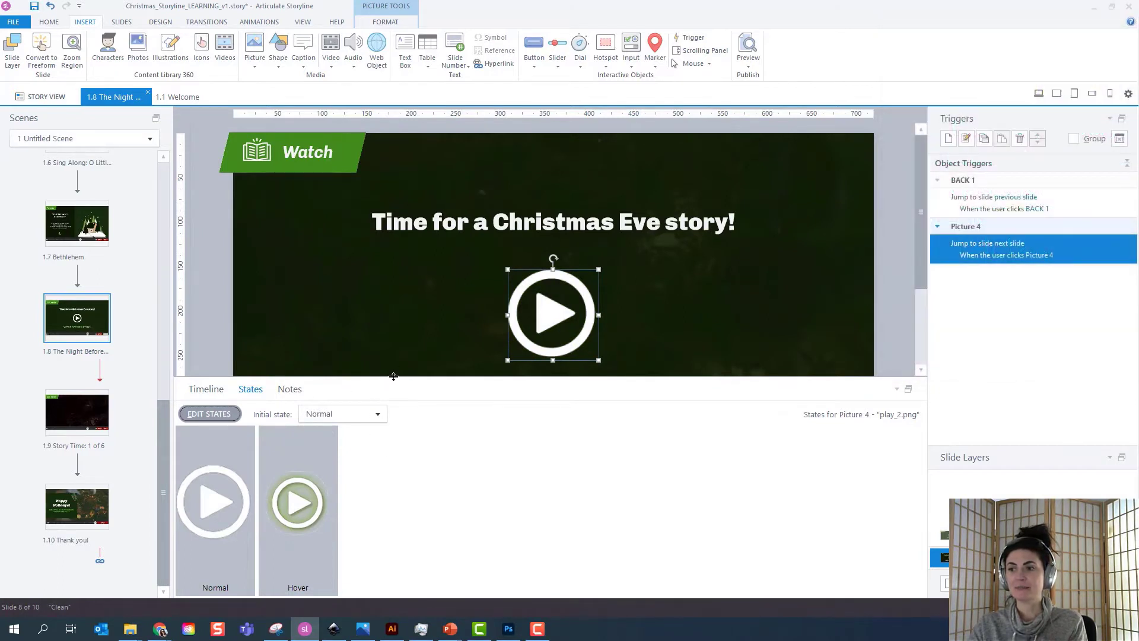
# Examine the built-in button styles available for insertion and the states of the BACK button on slide 1.7.
pyautogui.moveTo(393, 376); pyautogui.dragTo(395, 454)
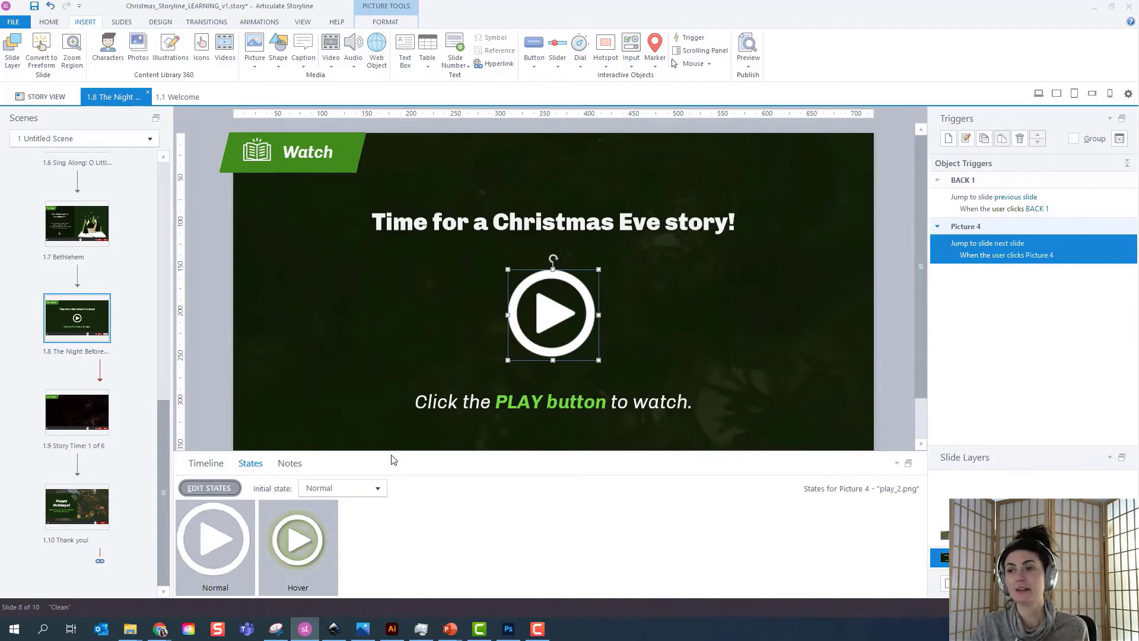
pyautogui.click(216, 299)
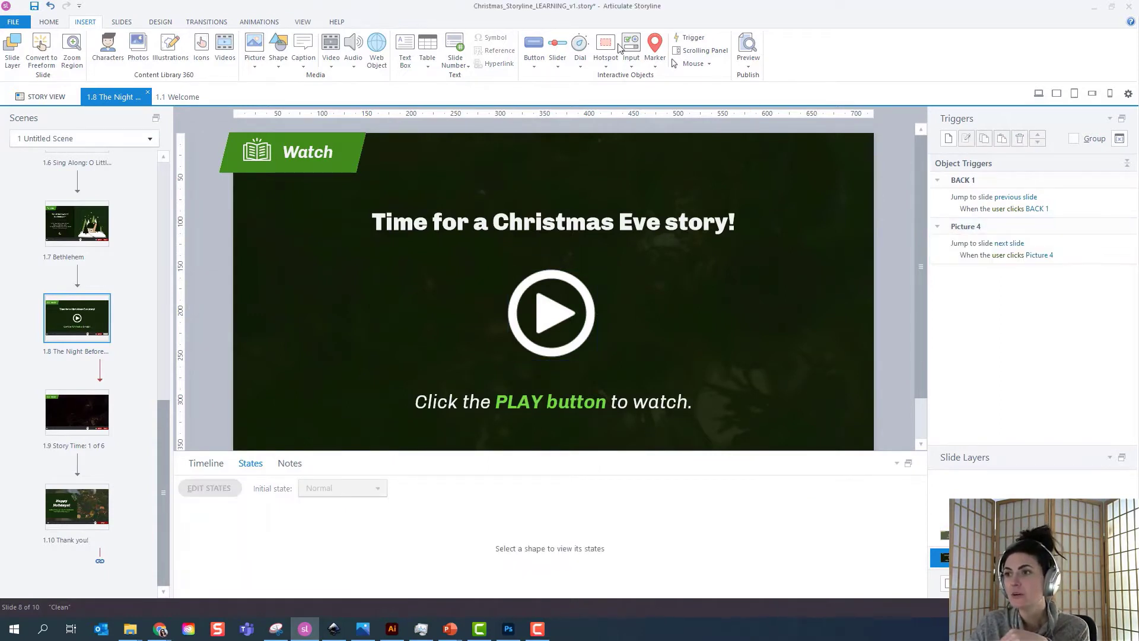
pyautogui.click(534, 65)
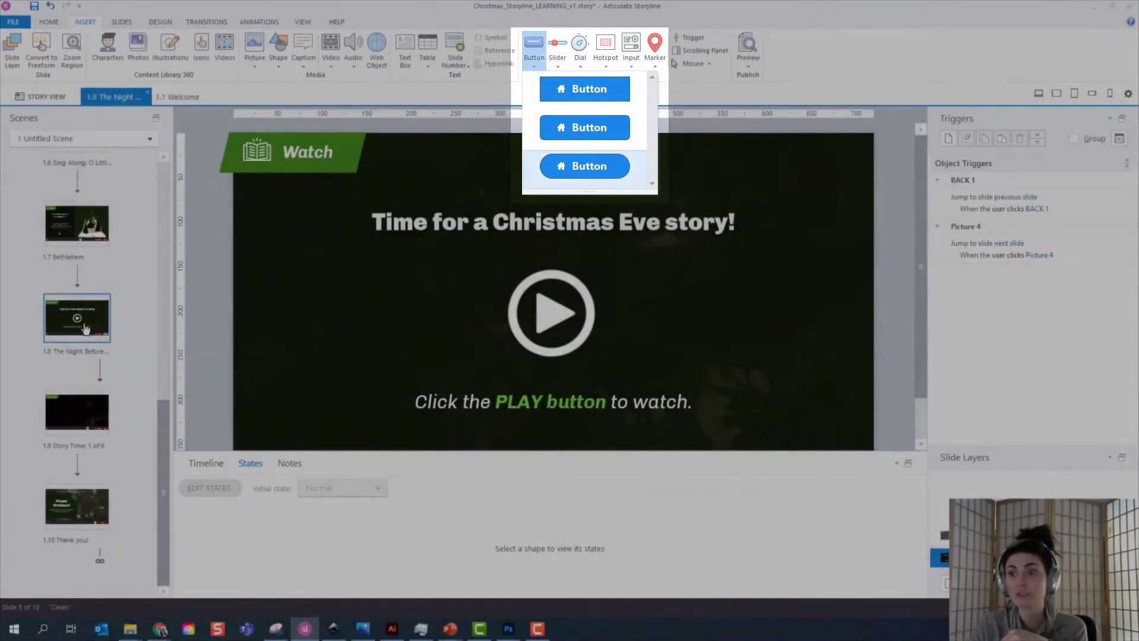
pyautogui.click(85, 328)
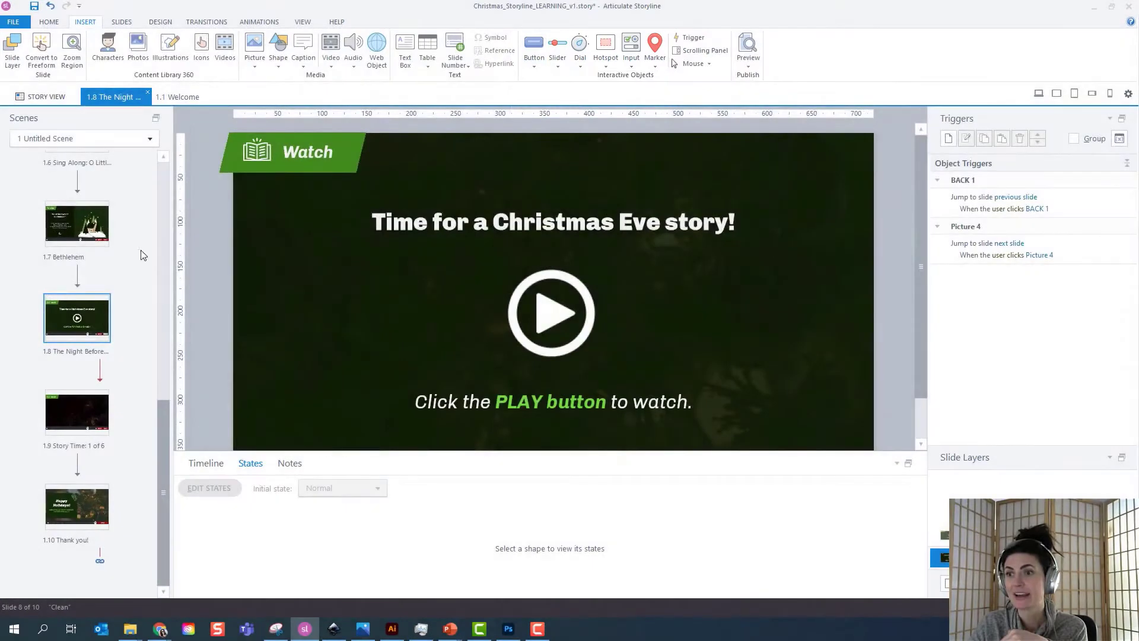
pyautogui.click(81, 229)
pyautogui.moveTo(760, 458); pyautogui.dragTo(762, 531)
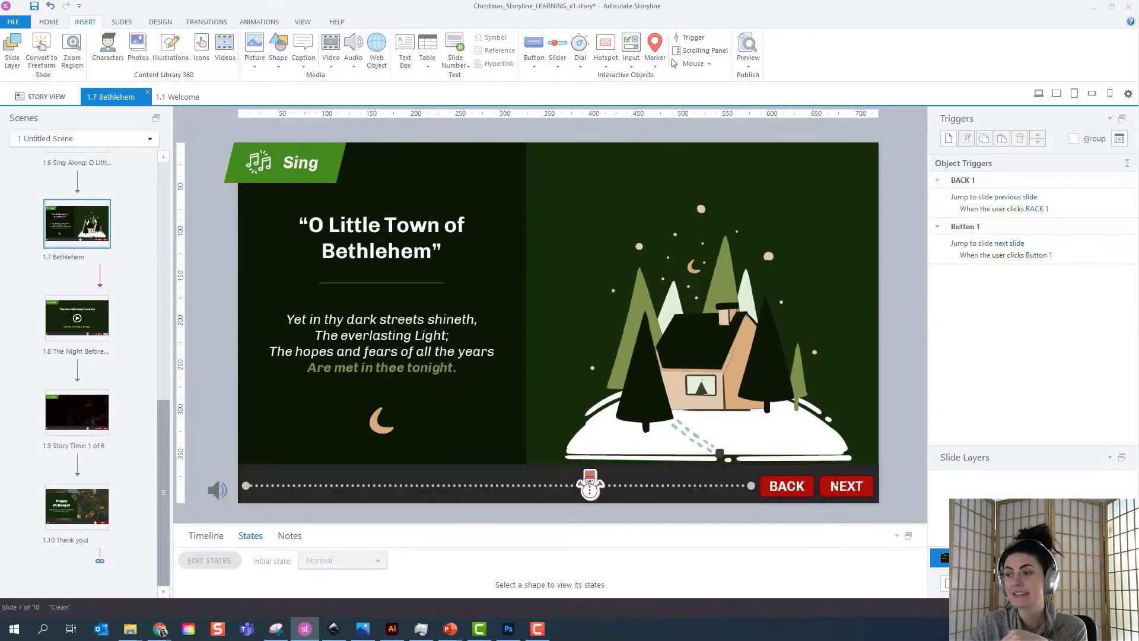
pyautogui.click(798, 480)
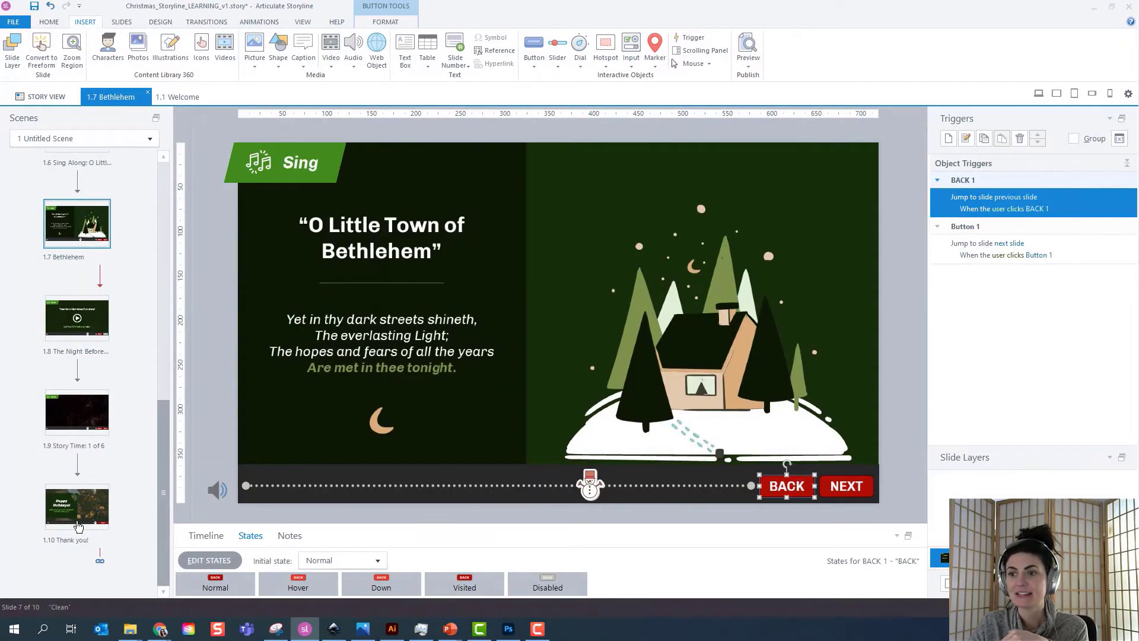
# Draw a rounded rectangular button about 282 by 86 px in the upper middle of slide 1.9.
pyautogui.click(77, 413)
pyautogui.click(534, 49)
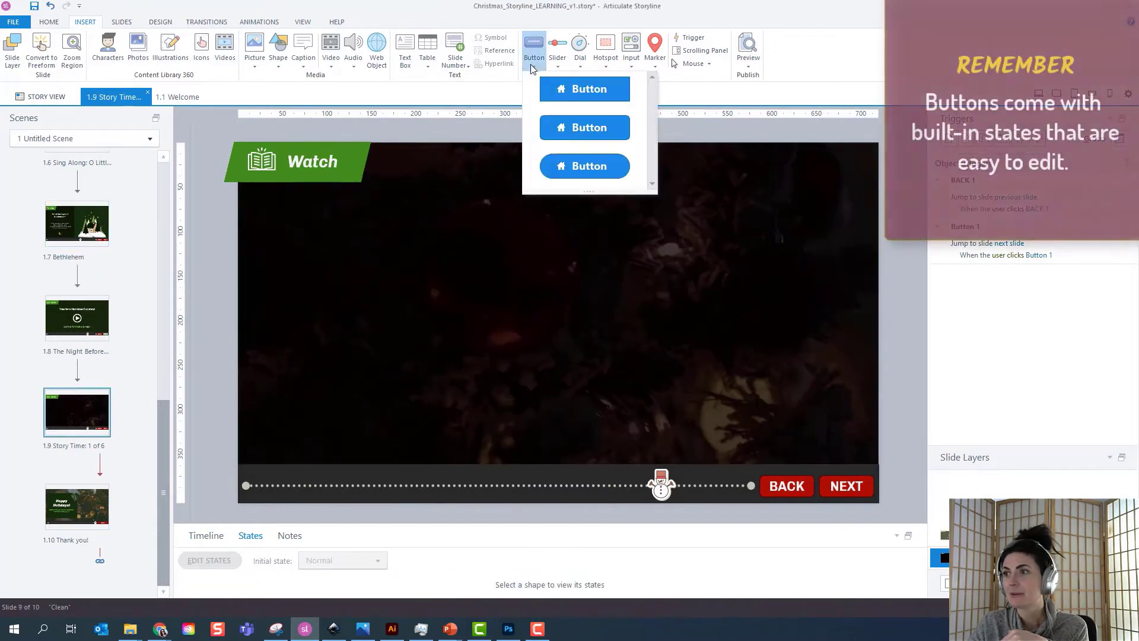
pyautogui.click(584, 138)
pyautogui.moveTo(455, 247)
pyautogui.mouseDown()
pyautogui.moveTo(677, 324)
pyautogui.moveTo(706, 322)
pyautogui.mouseUp()
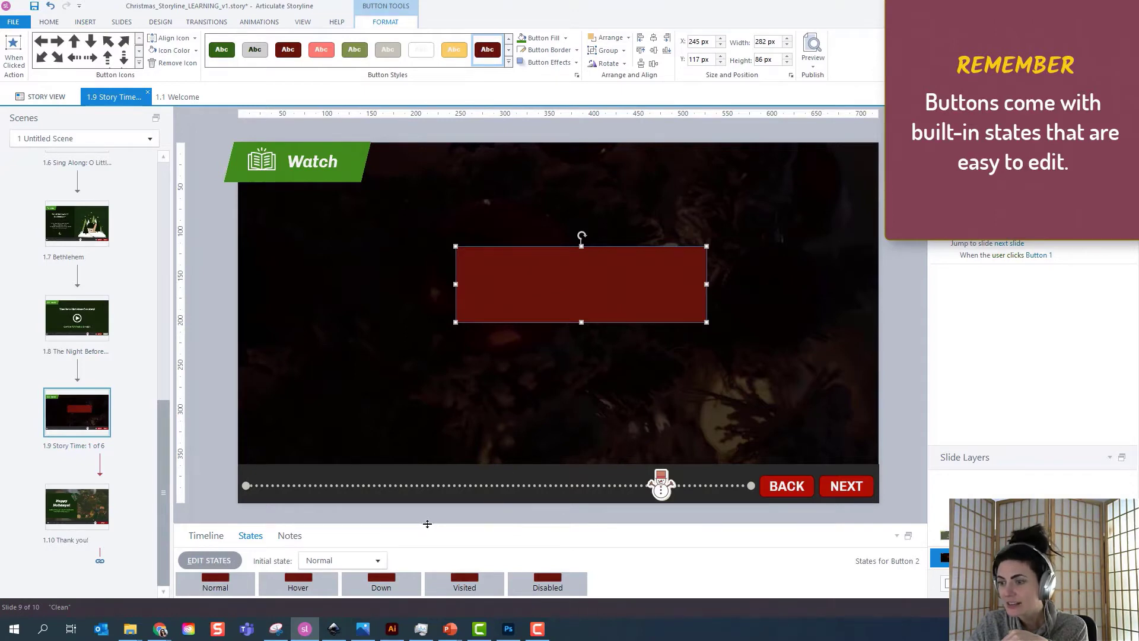
# Apply the olive green button style to the new button on slide 1.9 and label it BUTTON.
pyautogui.moveTo(428, 524); pyautogui.dragTo(428, 437)
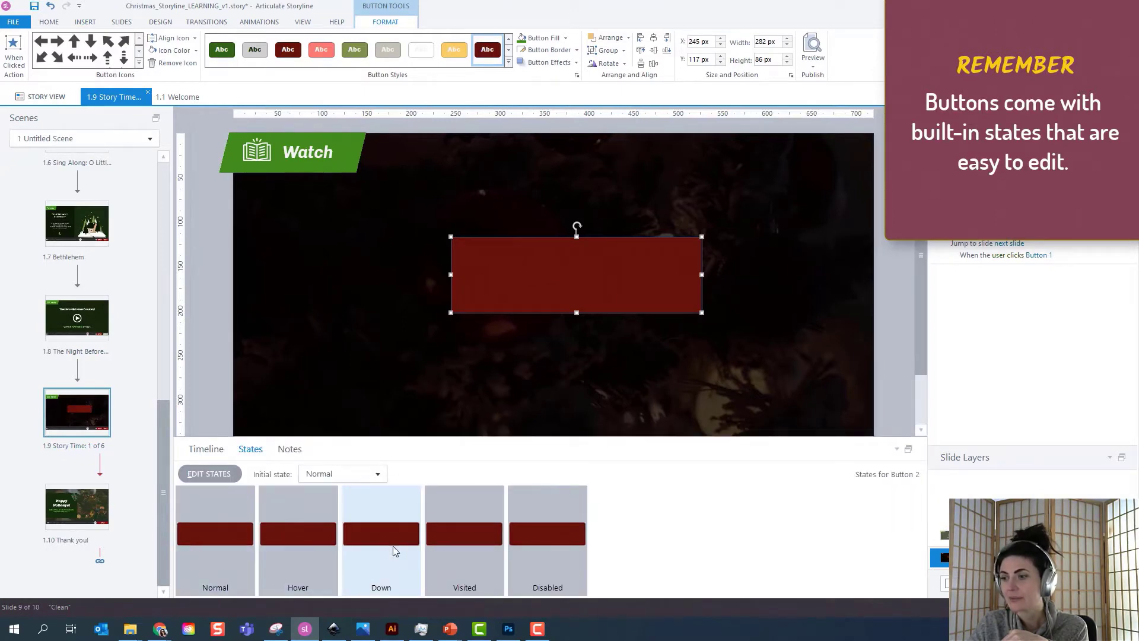
pyautogui.click(355, 56)
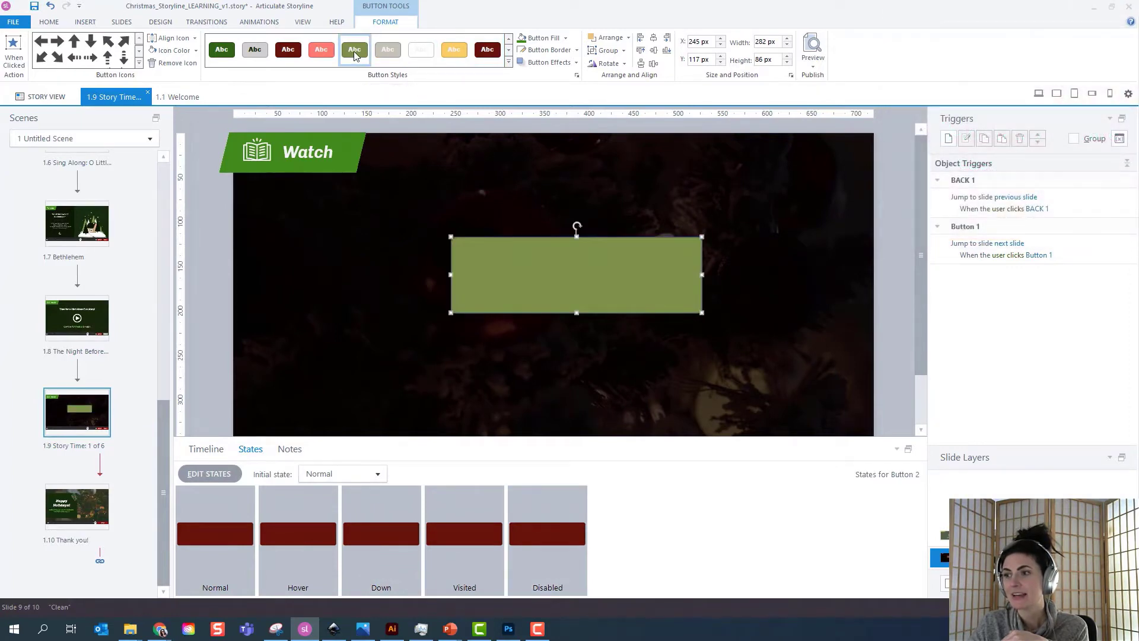
pyautogui.doubleClick(542, 274)
pyautogui.write('BUTTON')
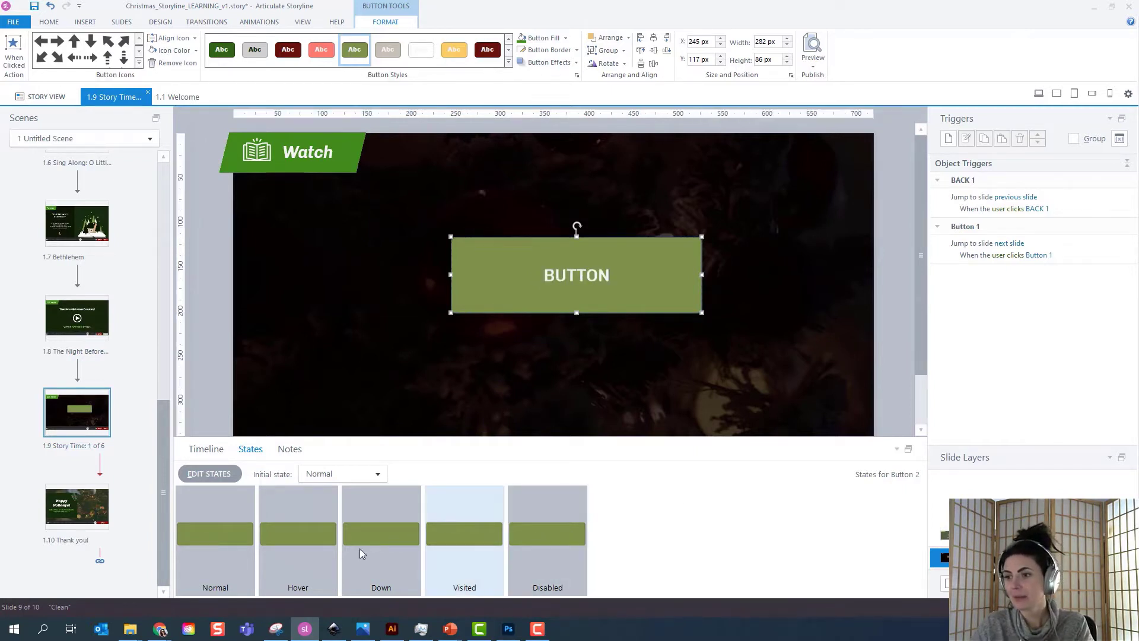
# Apply the dark red button style to the Hover state of the new button on slide 1.9.
pyautogui.doubleClick(314, 543)
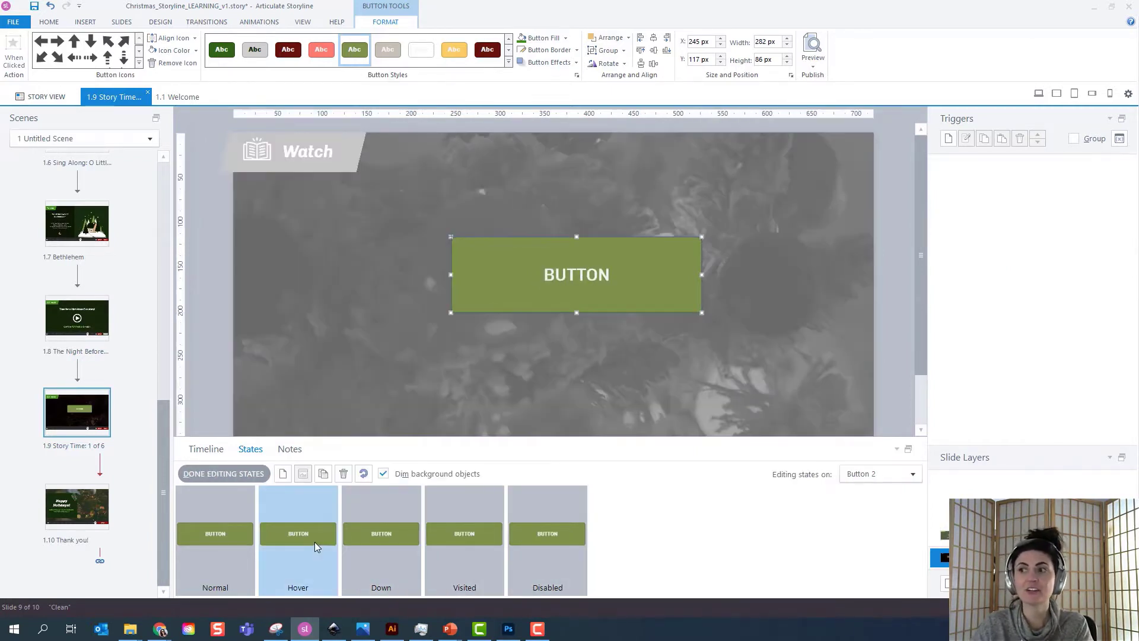
pyautogui.click(488, 49)
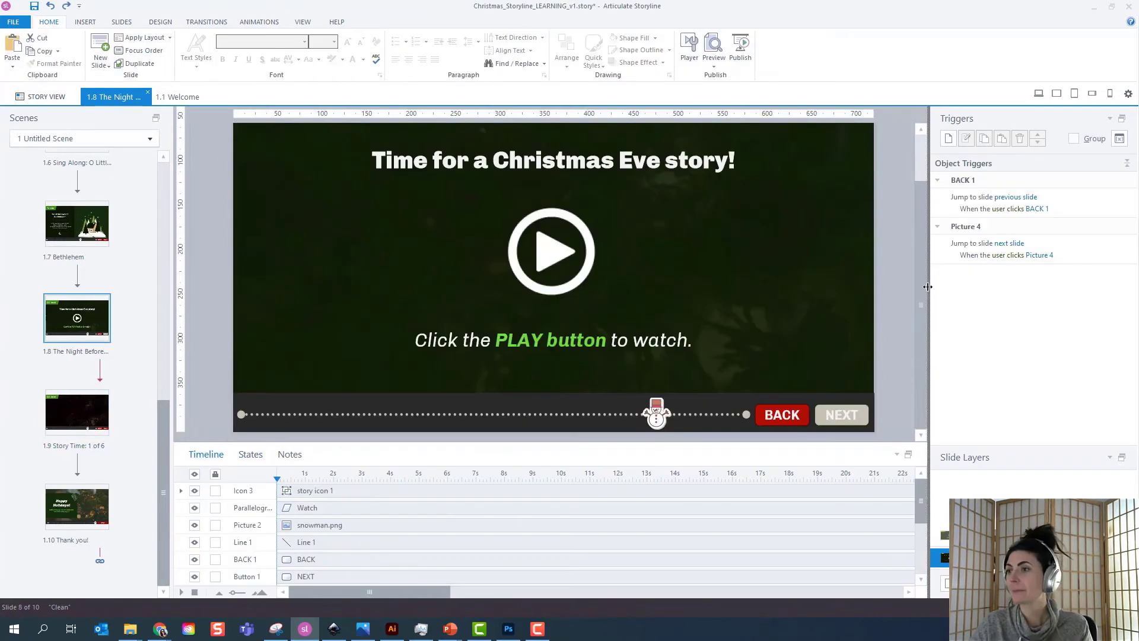
# Insert the solid lunging dancer icon on slide 1.8, enlarged to about 111 by 115 px, to the right of the play button.
pyautogui.scroll(1, 914, 249)
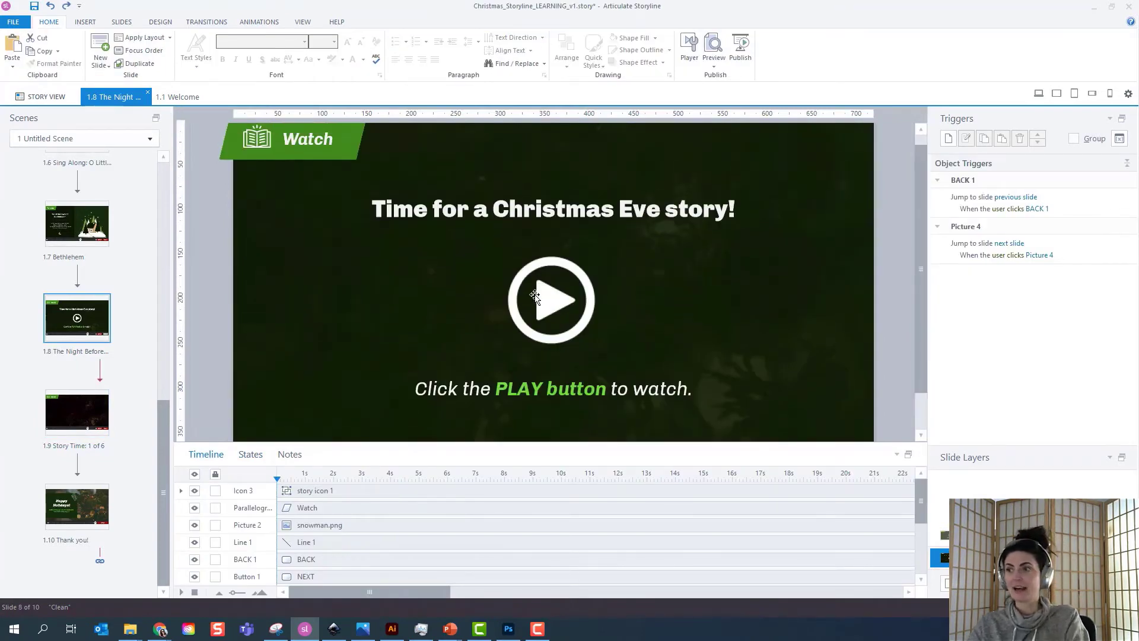
pyautogui.click(542, 261)
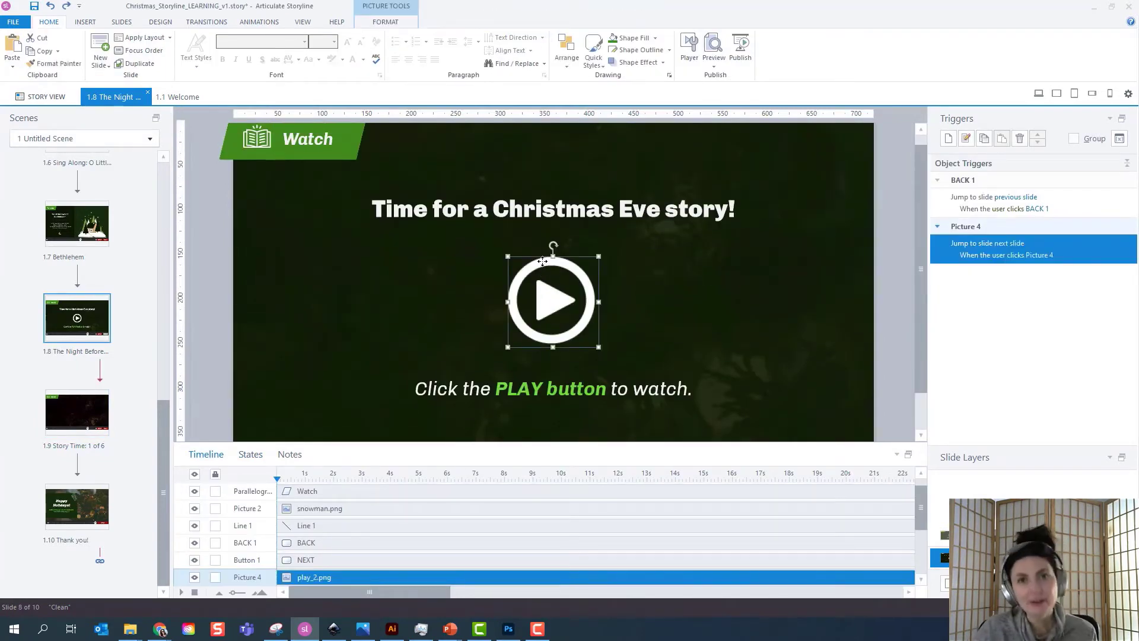
pyautogui.click(86, 22)
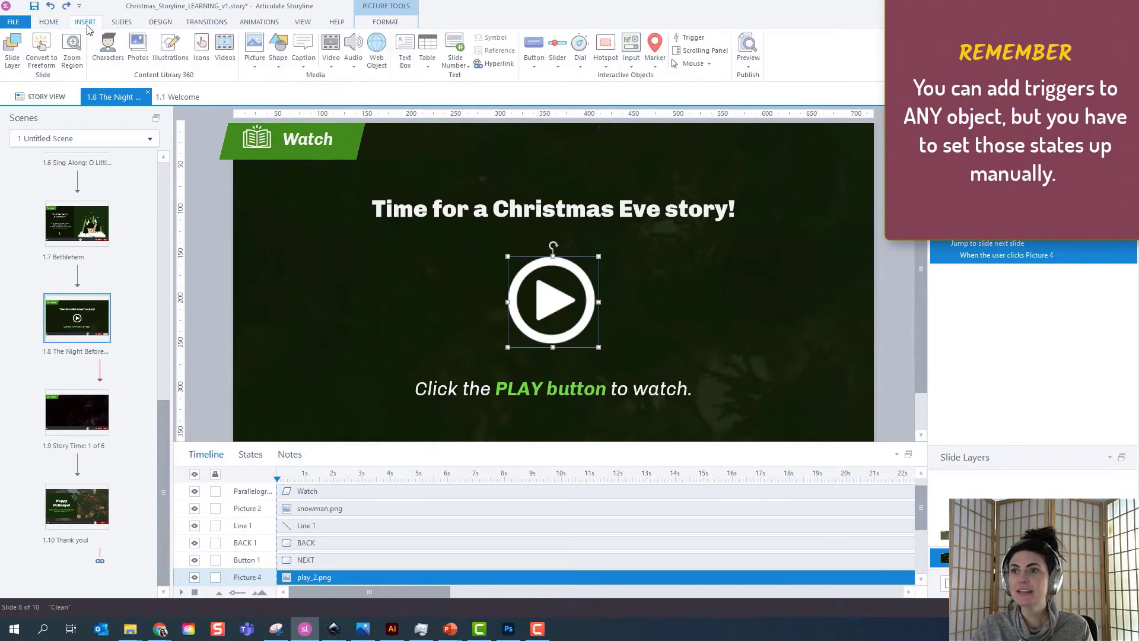
pyautogui.click(201, 47)
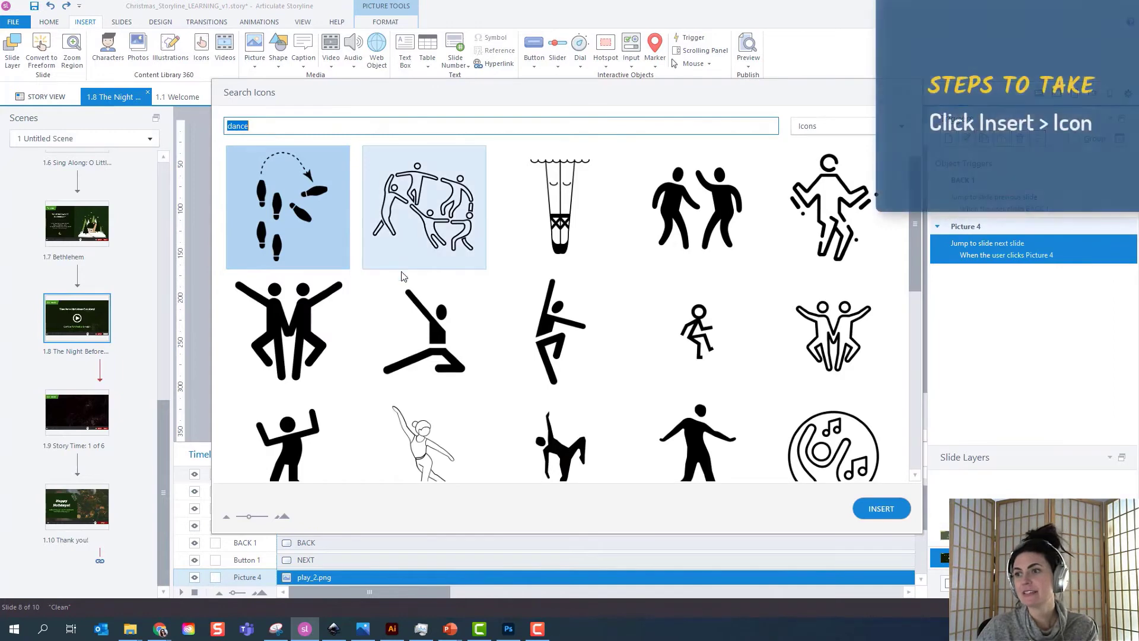
pyautogui.doubleClick(434, 345)
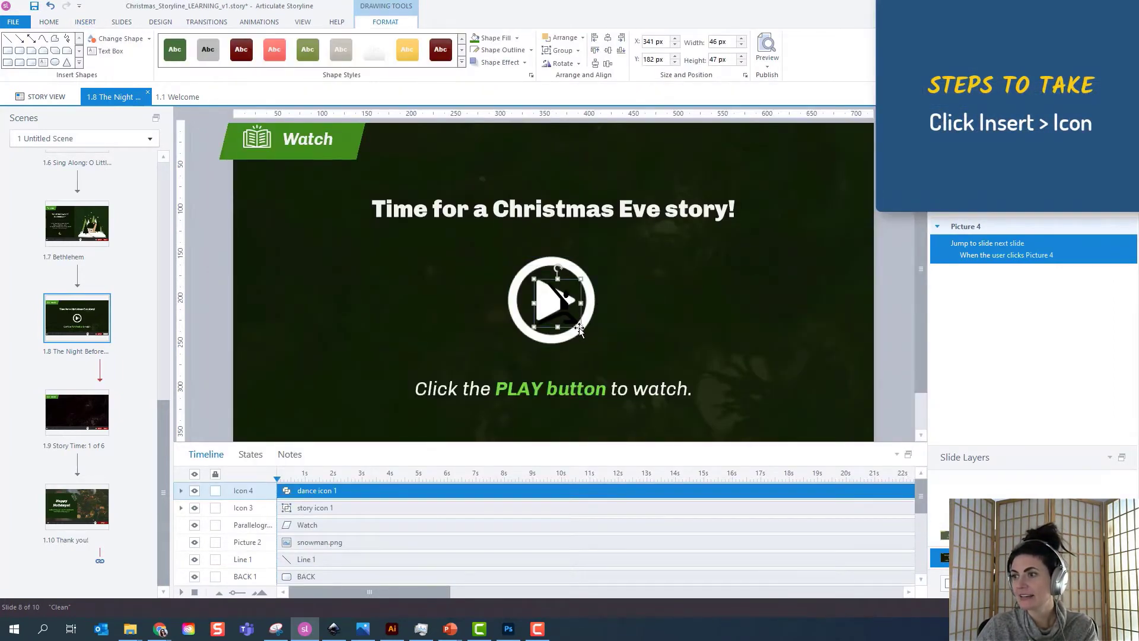
pyautogui.moveTo(582, 326); pyautogui.dragTo(633, 380)
pyautogui.moveTo(635, 319); pyautogui.dragTo(717, 310)
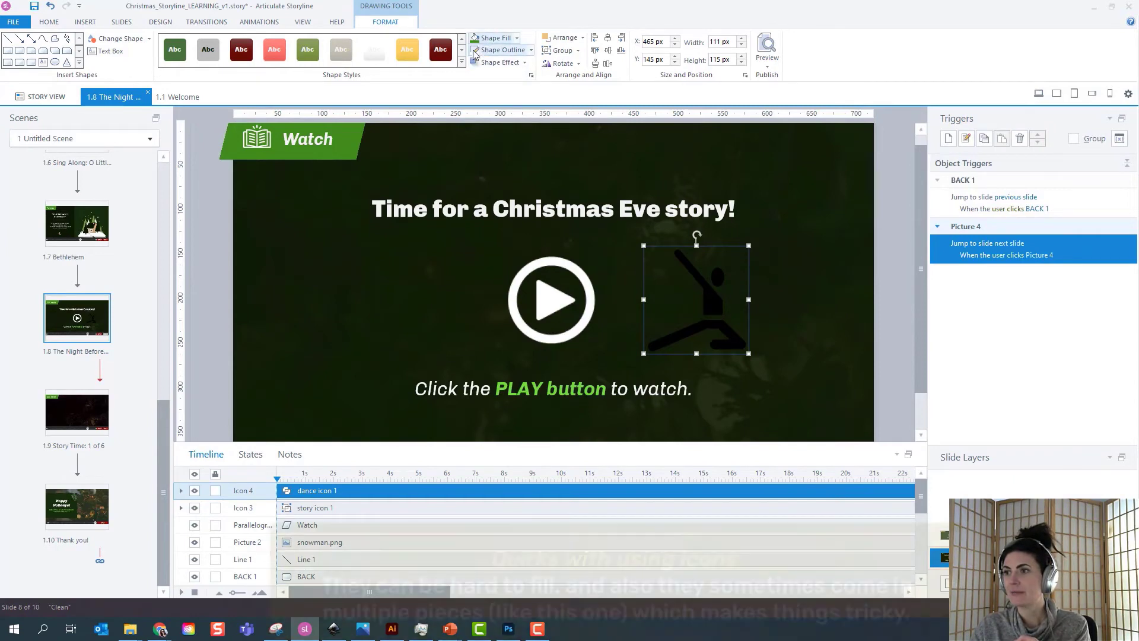
# Fill the dancer icon on slide 1.8 with the salmon pink theme color.
pyautogui.click(518, 38)
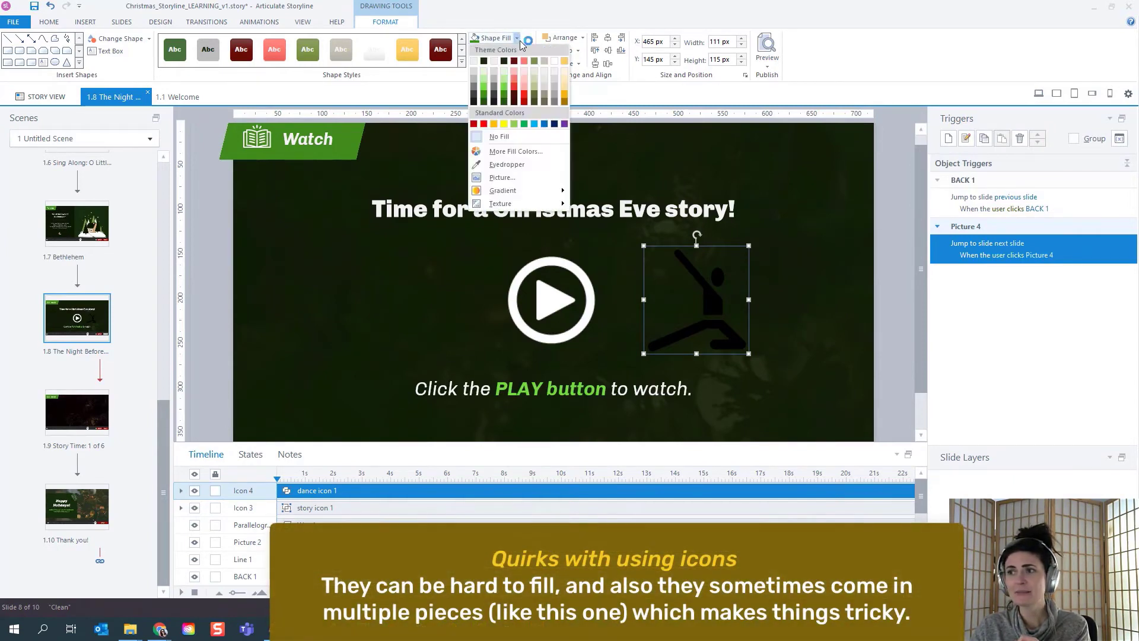
pyautogui.click(519, 39)
pyautogui.click(519, 39)
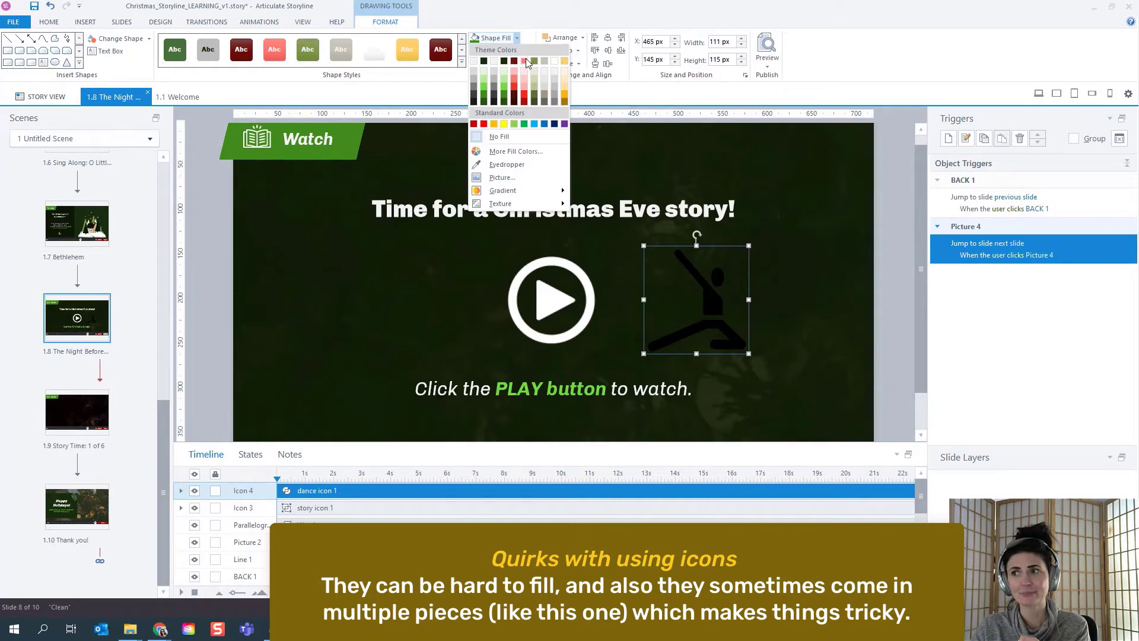
pyautogui.click(524, 61)
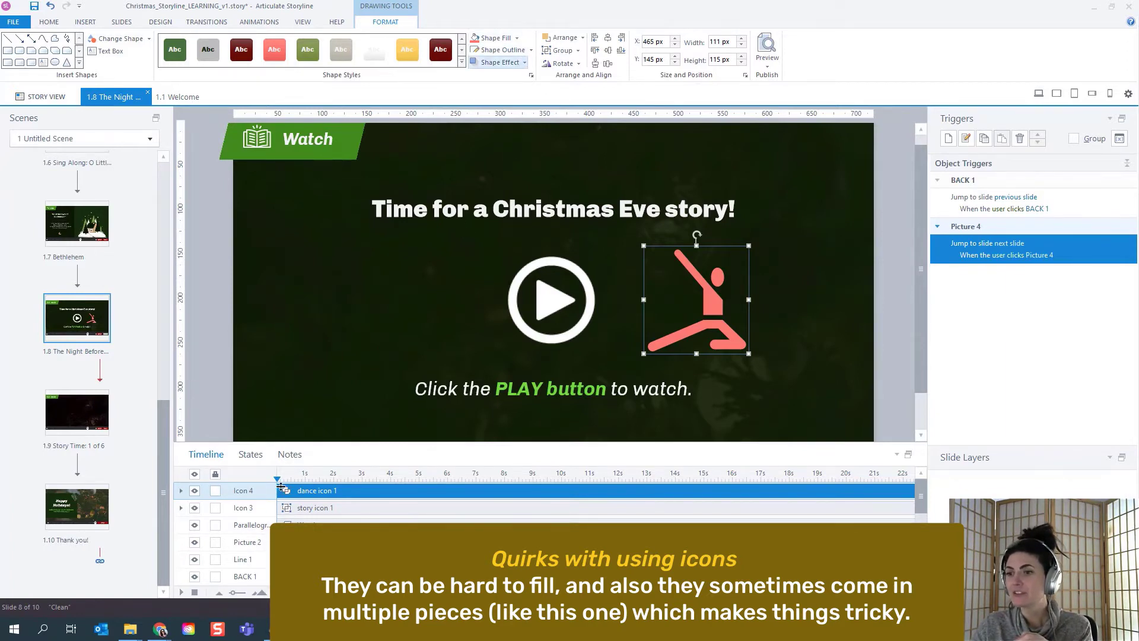
# Check the states of the dancer icon and of its torso piece, and delete the icon.
pyautogui.click(261, 456)
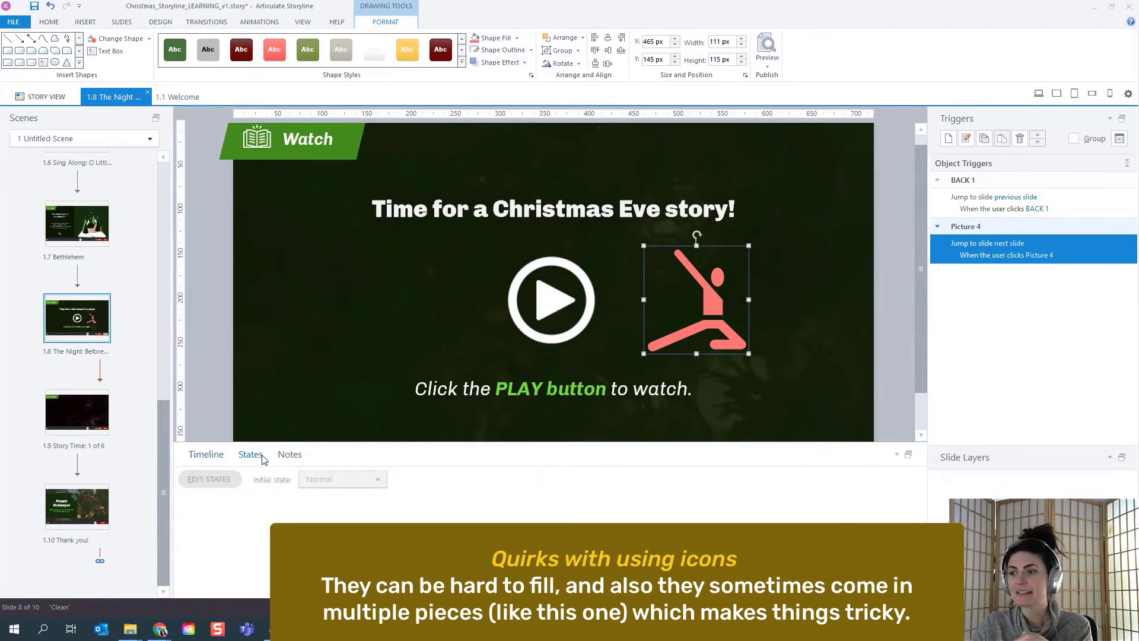
pyautogui.click(709, 296)
pyautogui.click(886, 275)
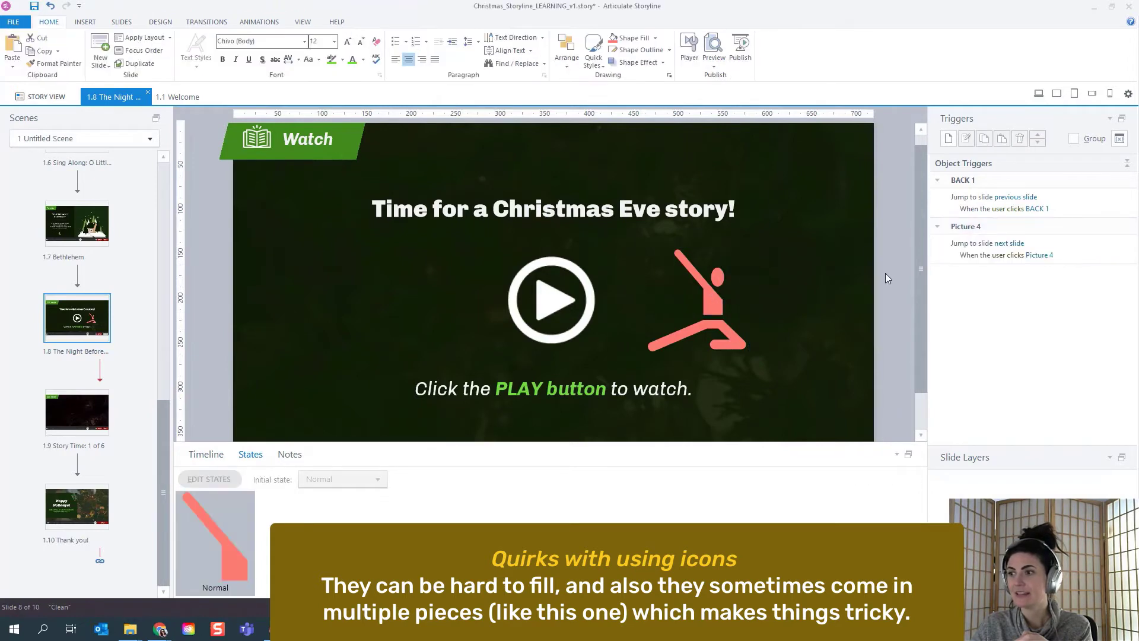
pyautogui.click(716, 302)
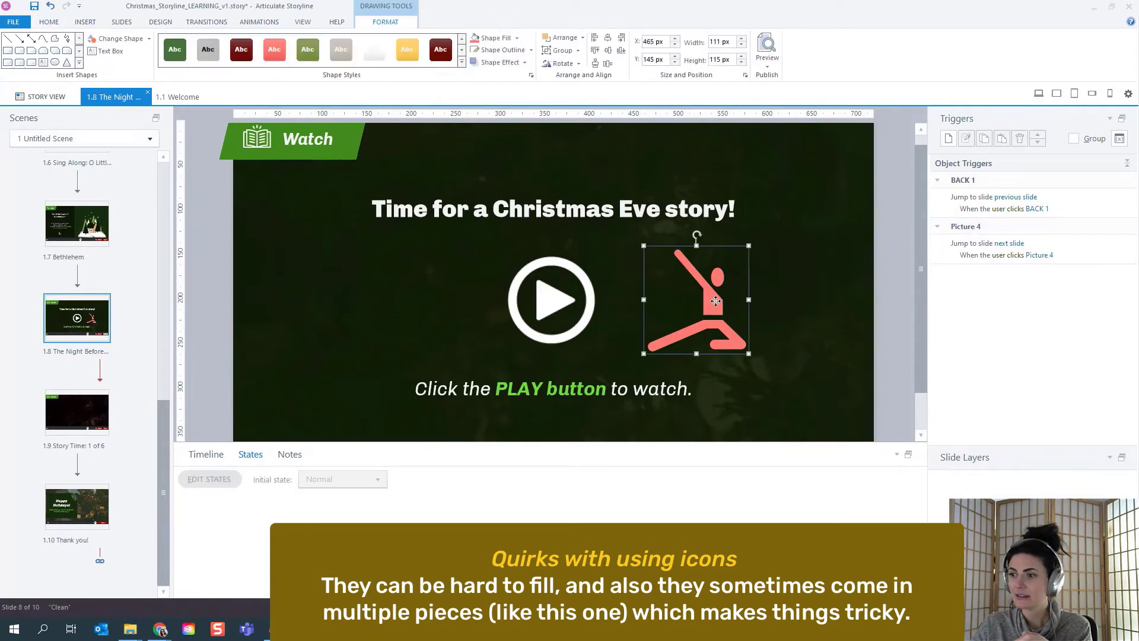
pyautogui.click(716, 301)
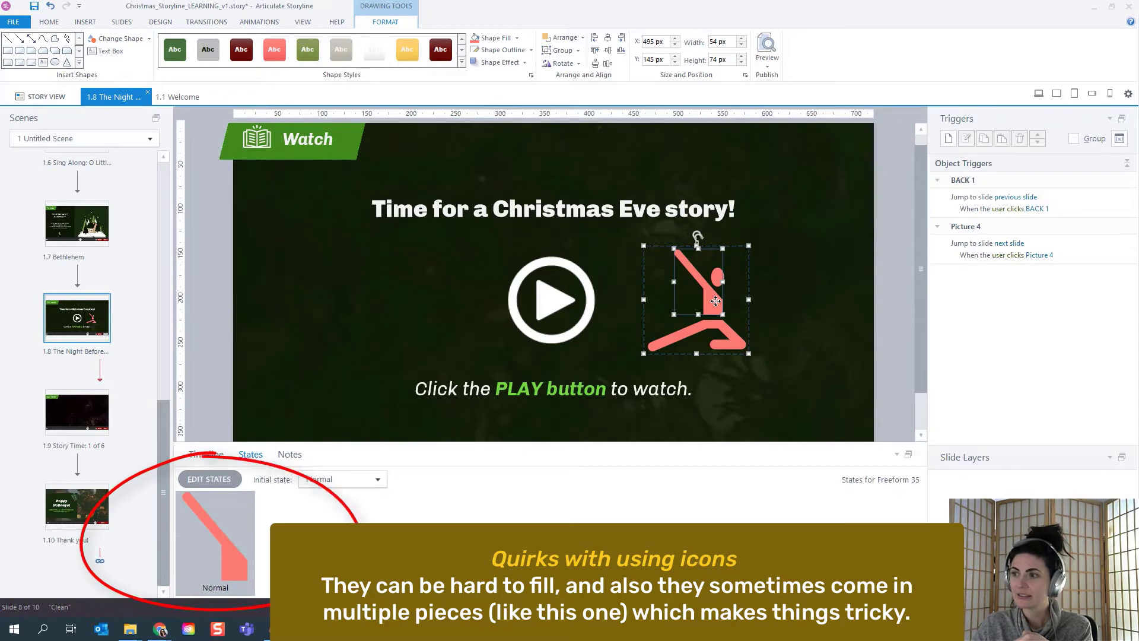
pyautogui.click(719, 307)
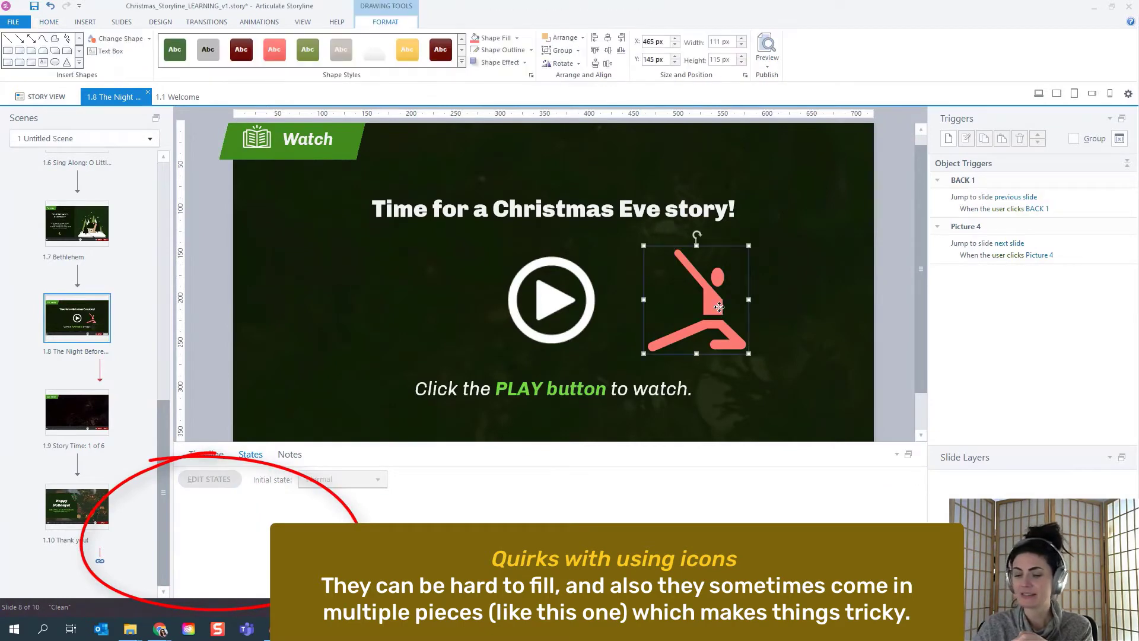
pyautogui.press('Delete')
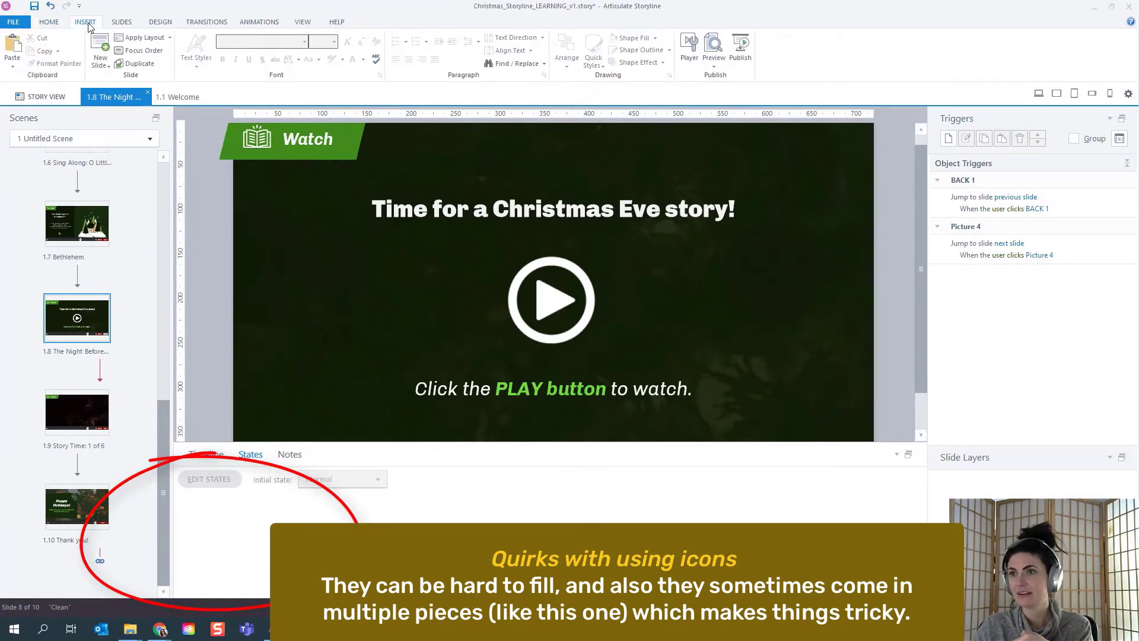
# Insert a one-piece "tree" icon on slide 1.8, enlarged to about 91 by 136 px, to the right of the play button.
pyautogui.click(86, 22)
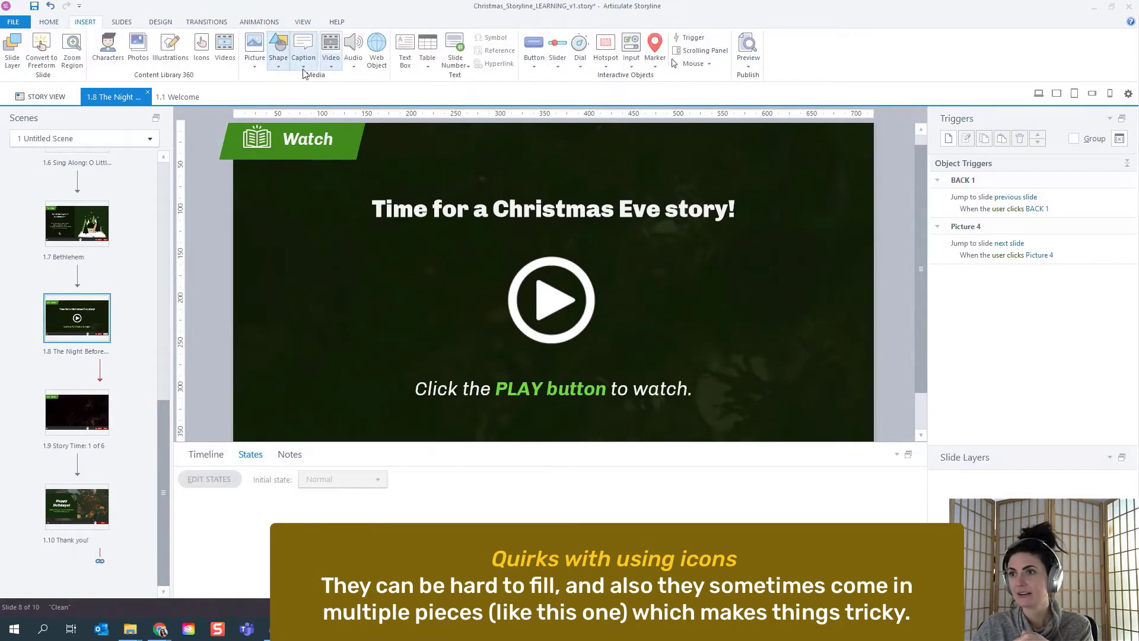
pyautogui.click(202, 53)
pyautogui.write('tree')
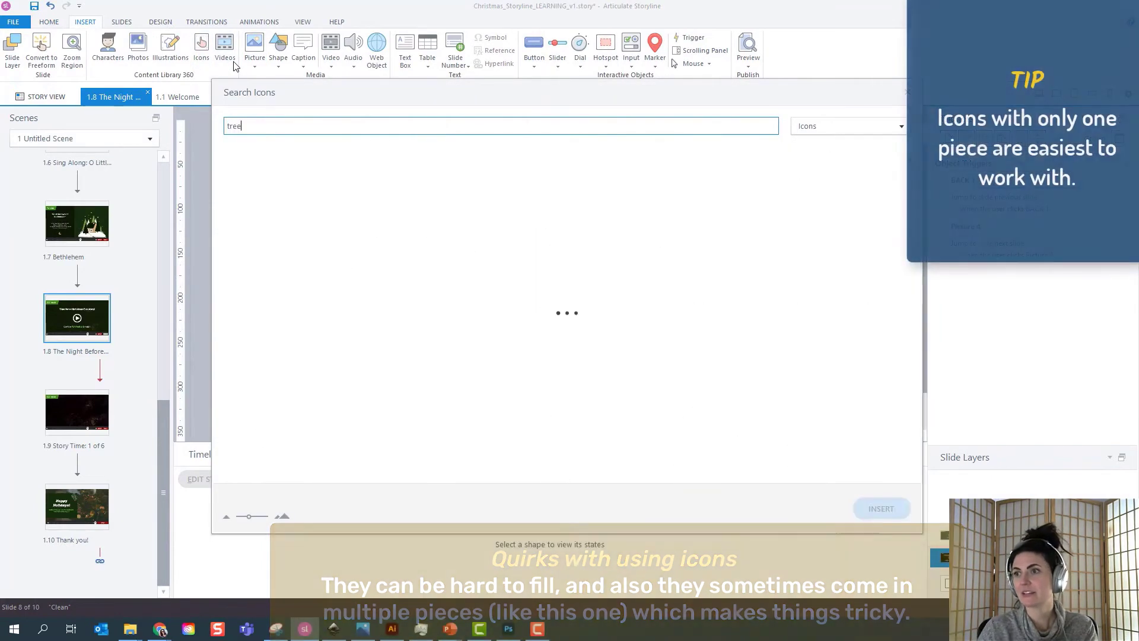
pyautogui.doubleClick(449, 312)
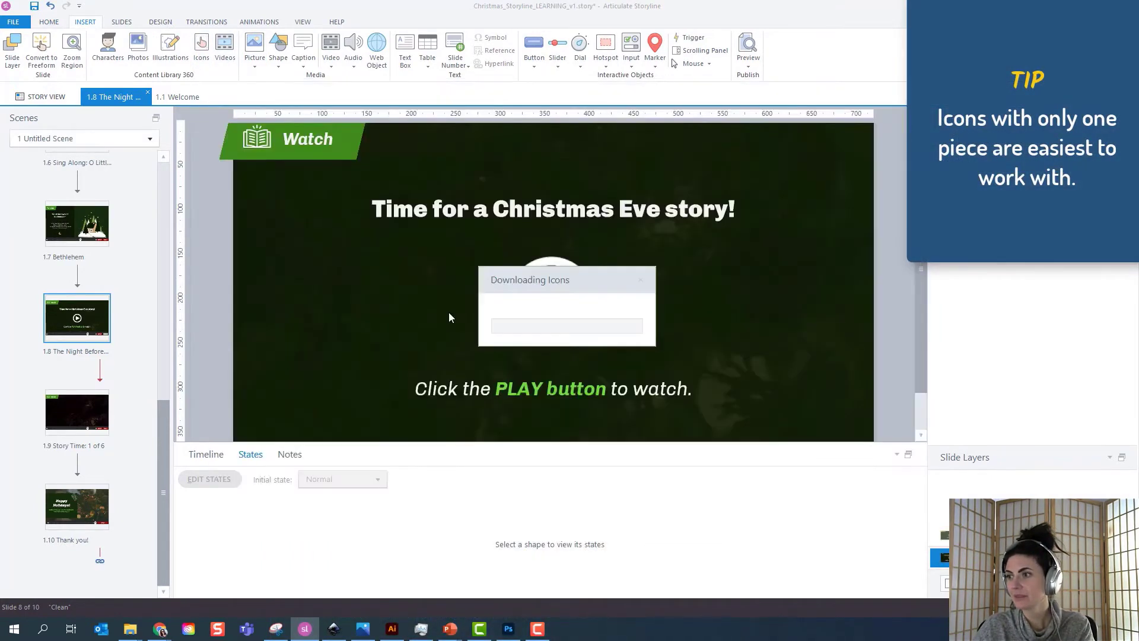
pyautogui.moveTo(554, 303); pyautogui.dragTo(761, 373)
pyautogui.moveTo(736, 320); pyautogui.dragTo(785, 304)
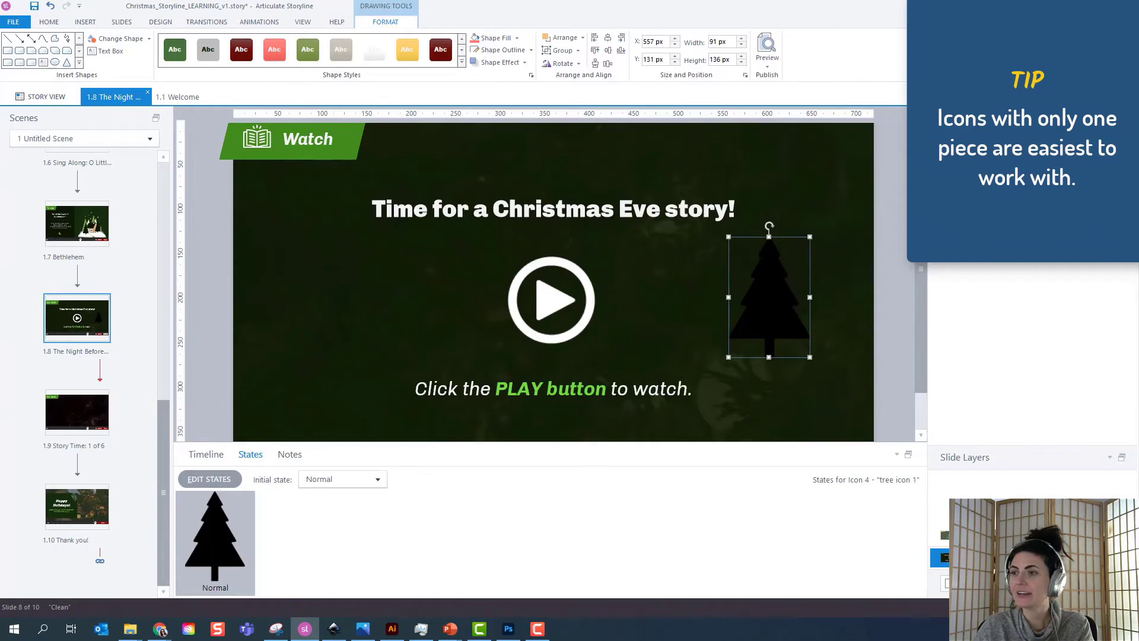
# Fill the tree icon on slide 1.8 with salmon pink.
pyautogui.click(479, 38)
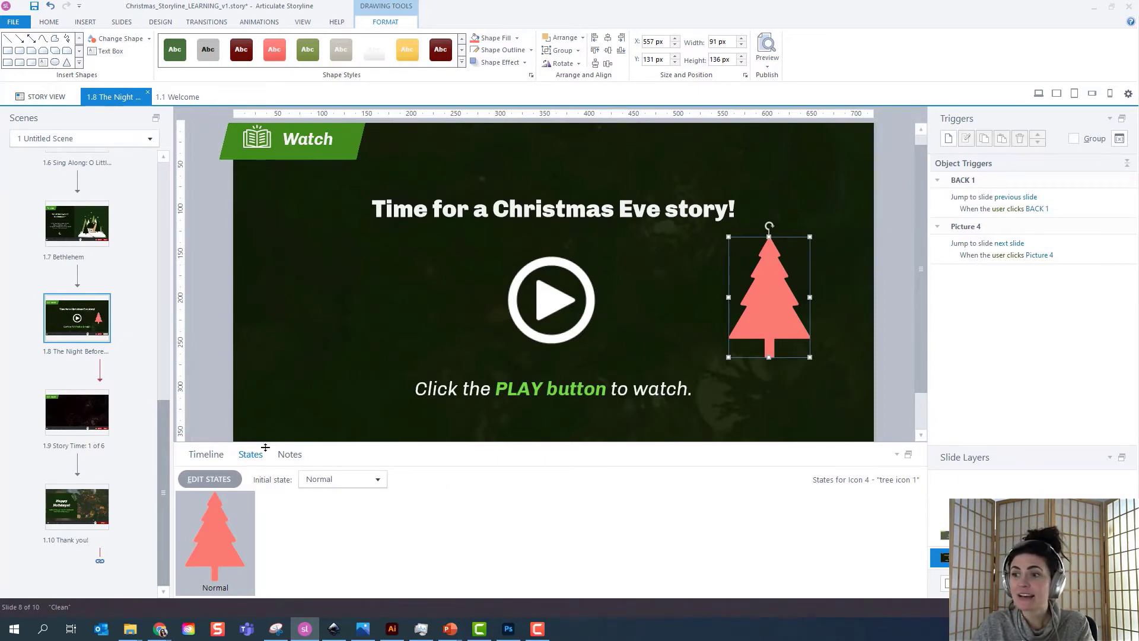
pyautogui.click(900, 330)
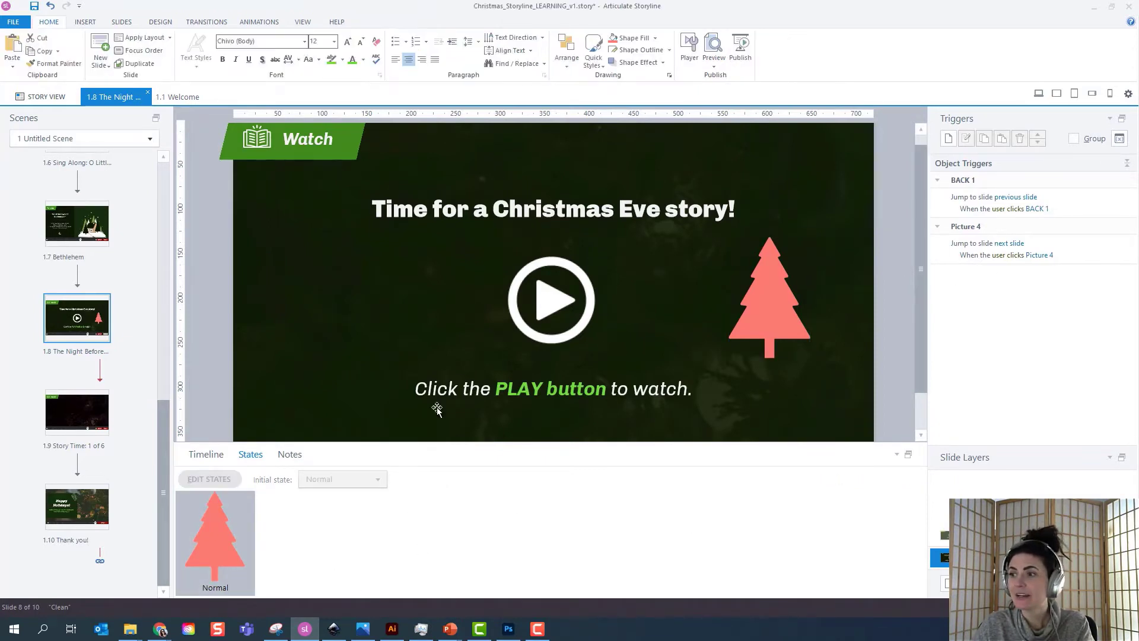
# Add a built-in Hover state to the salmon pink tree icon on slide 1.8.
pyautogui.click(769, 282)
pyautogui.click(215, 478)
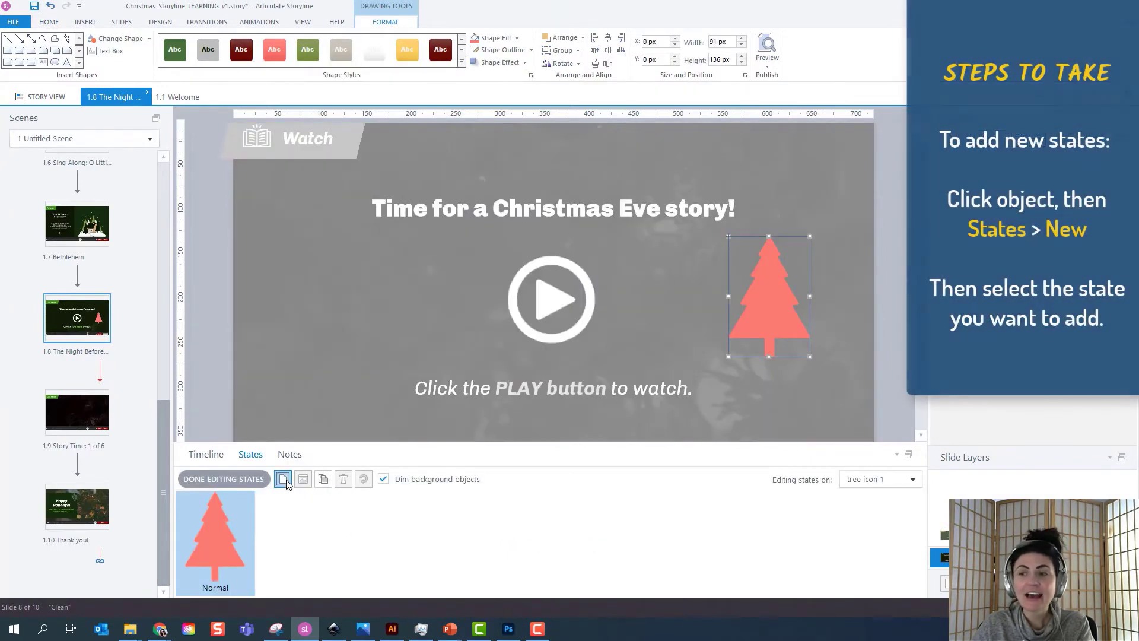
pyautogui.click(284, 479)
pyautogui.click(650, 306)
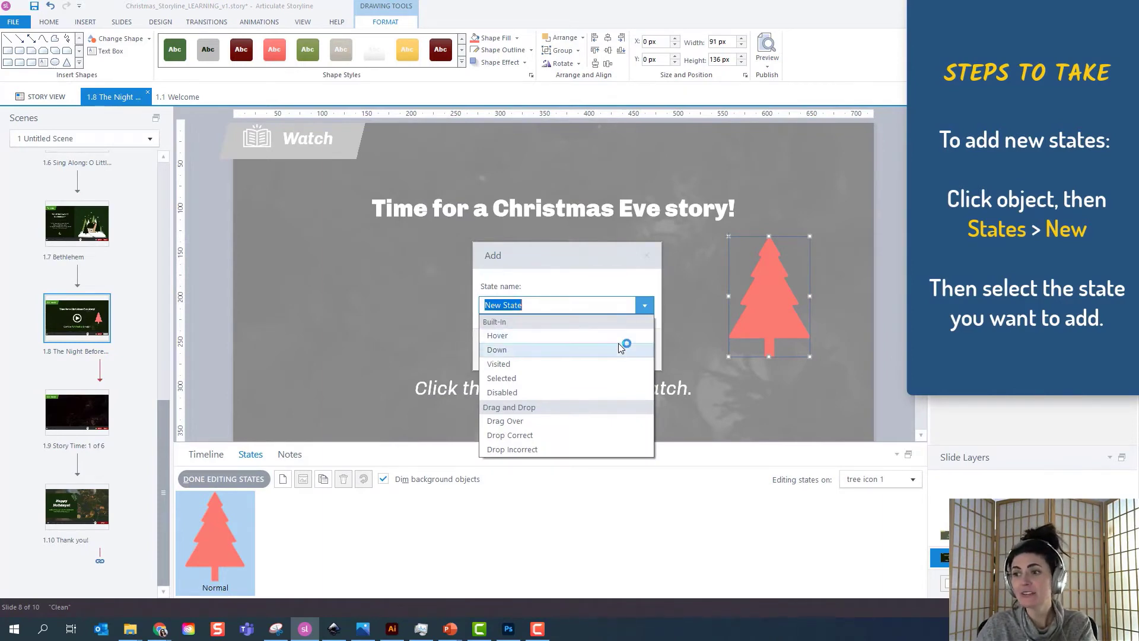
pyautogui.click(618, 336)
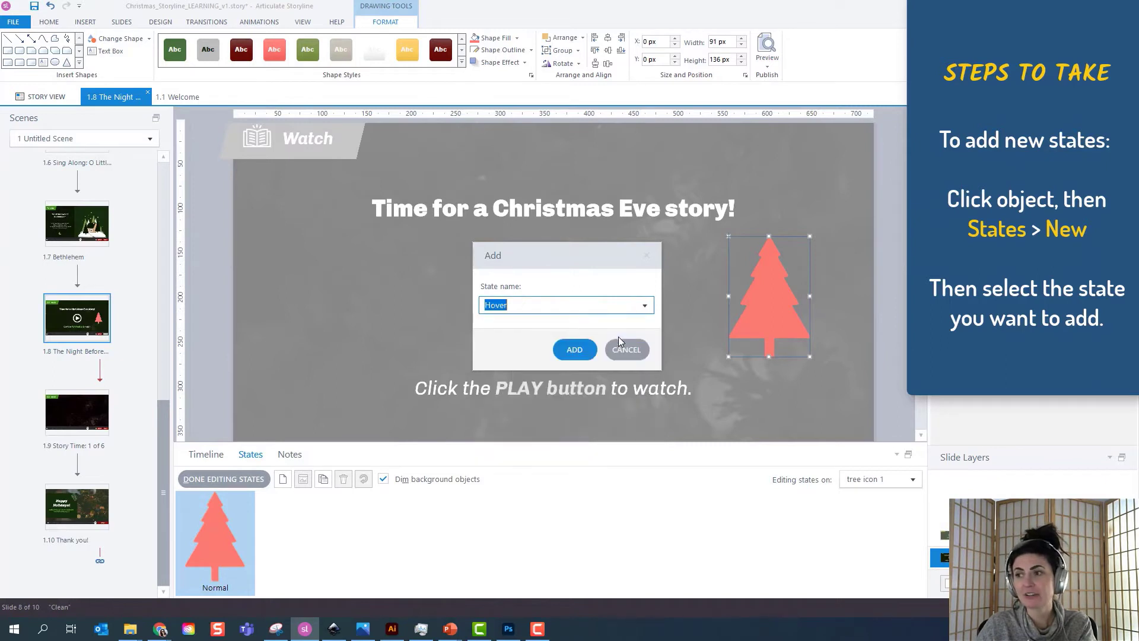
pyautogui.click(572, 353)
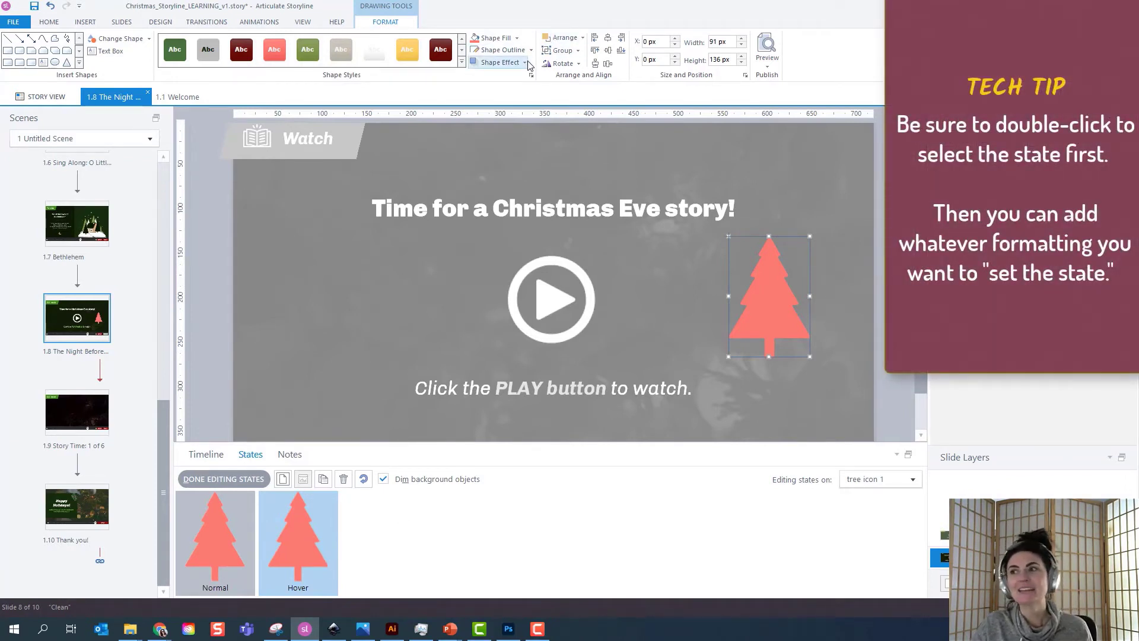
# Try a dark red outline on the tree icon's Hover state, compare it with the Normal state, and remove the outline.
pyautogui.click(531, 51)
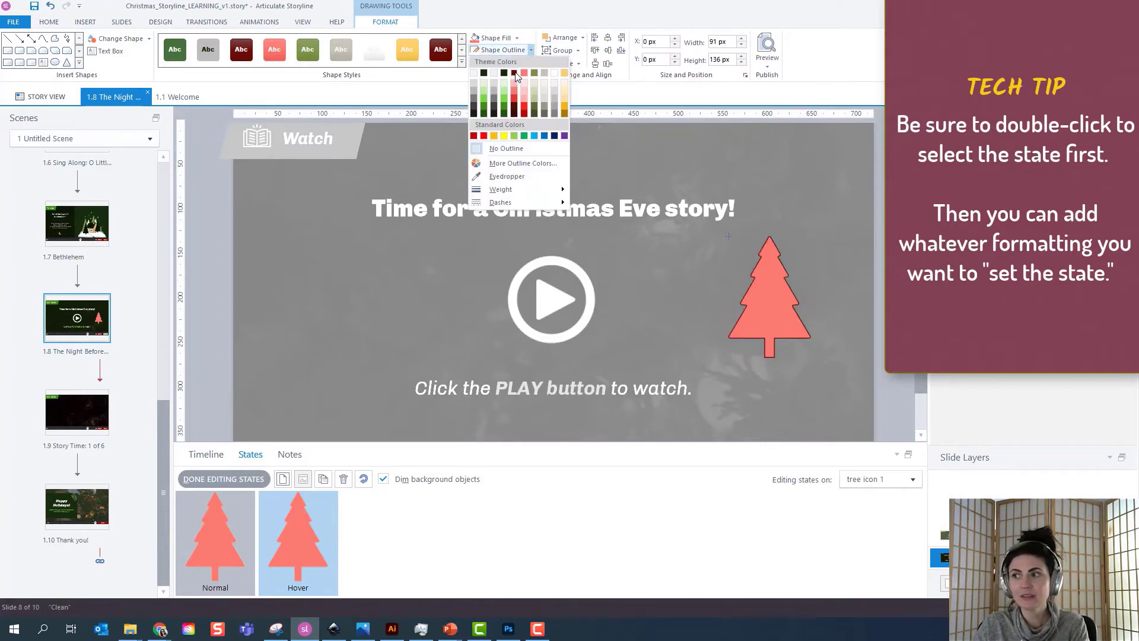
pyautogui.click(515, 72)
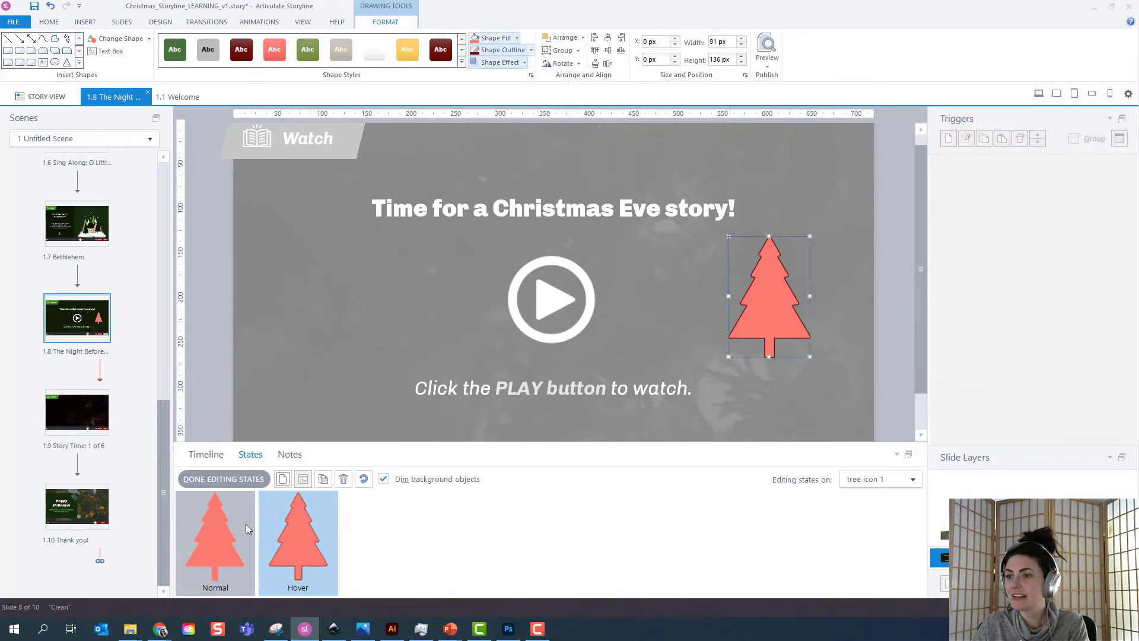
pyautogui.click(245, 525)
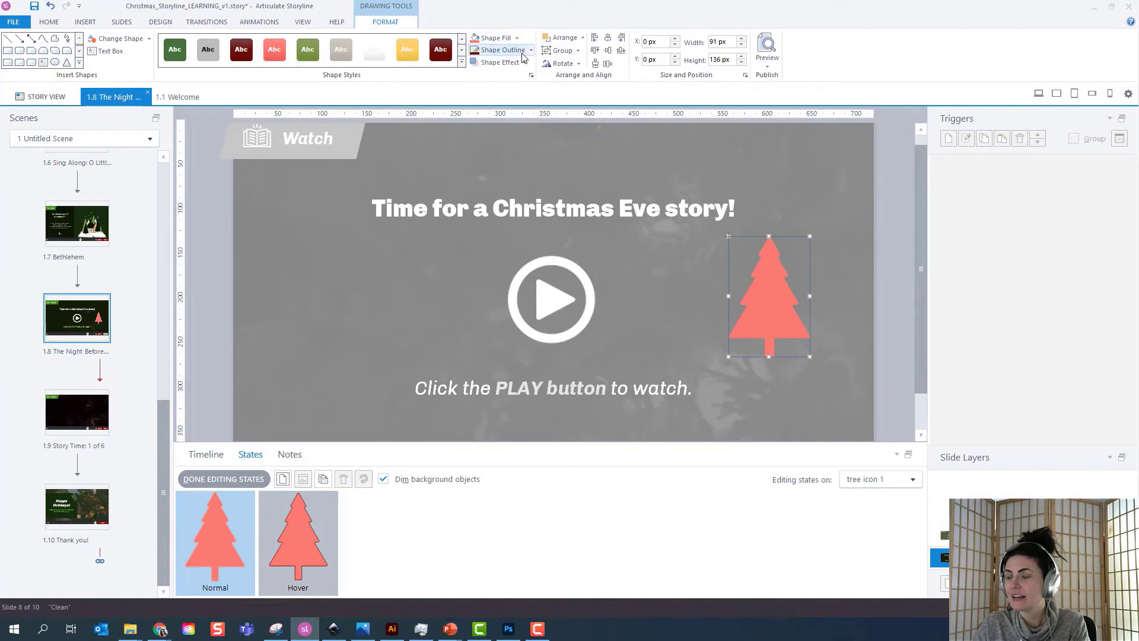
pyautogui.click(312, 541)
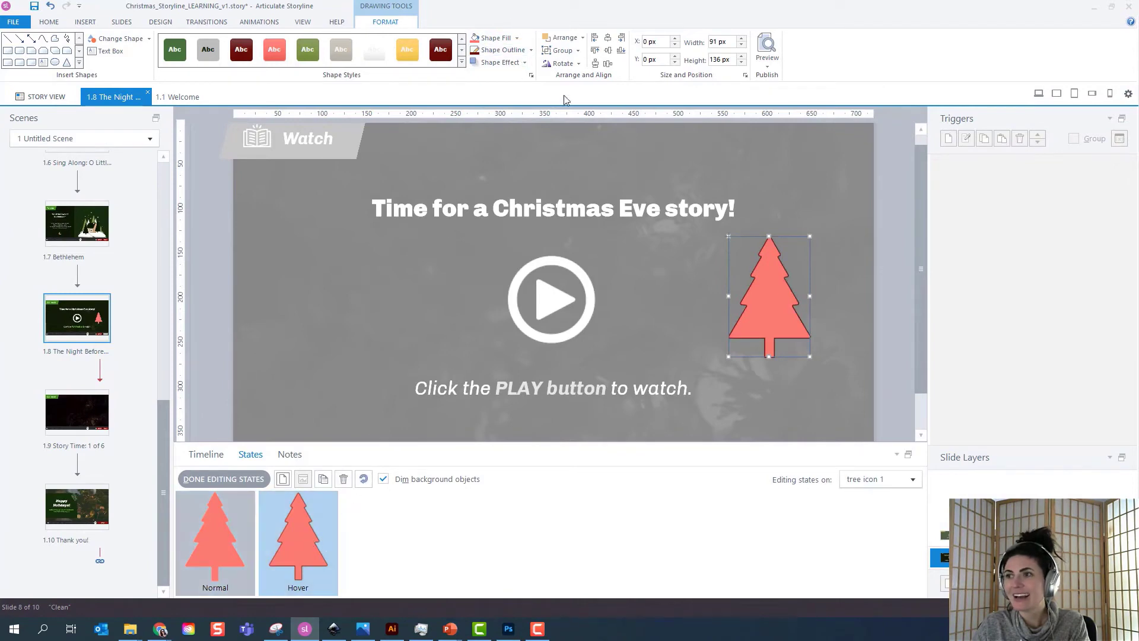
pyautogui.click(531, 50)
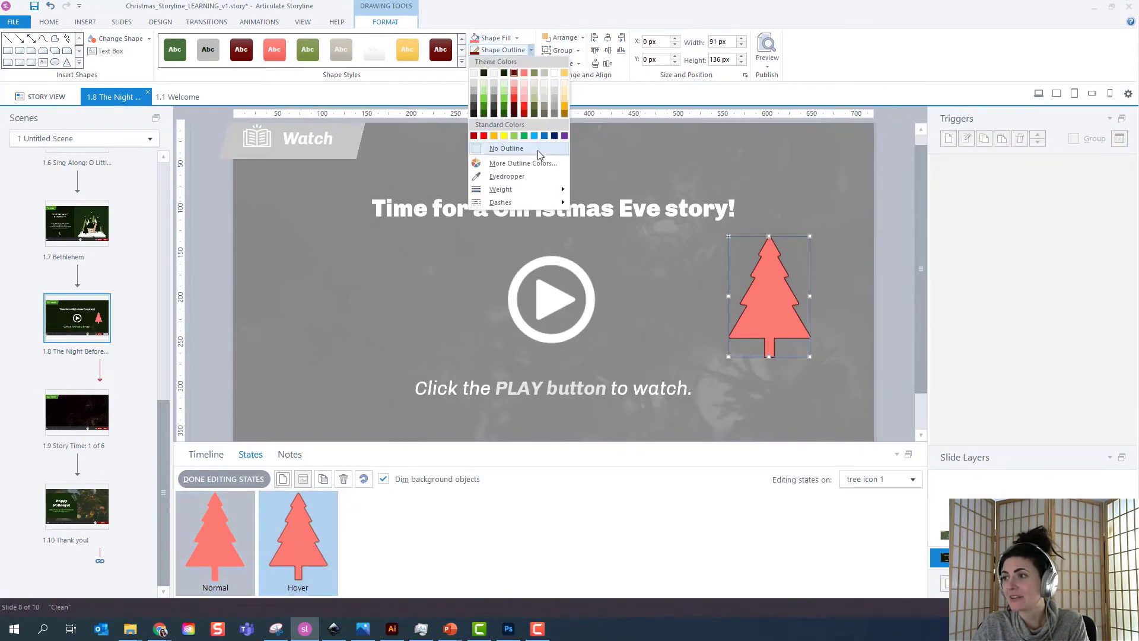
pyautogui.click(538, 150)
# Apply an outer shadow to the tree icon's Hover state, compare it with the Normal state, and finish editing states.
pyautogui.click(521, 64)
pyautogui.moveTo(528, 90)
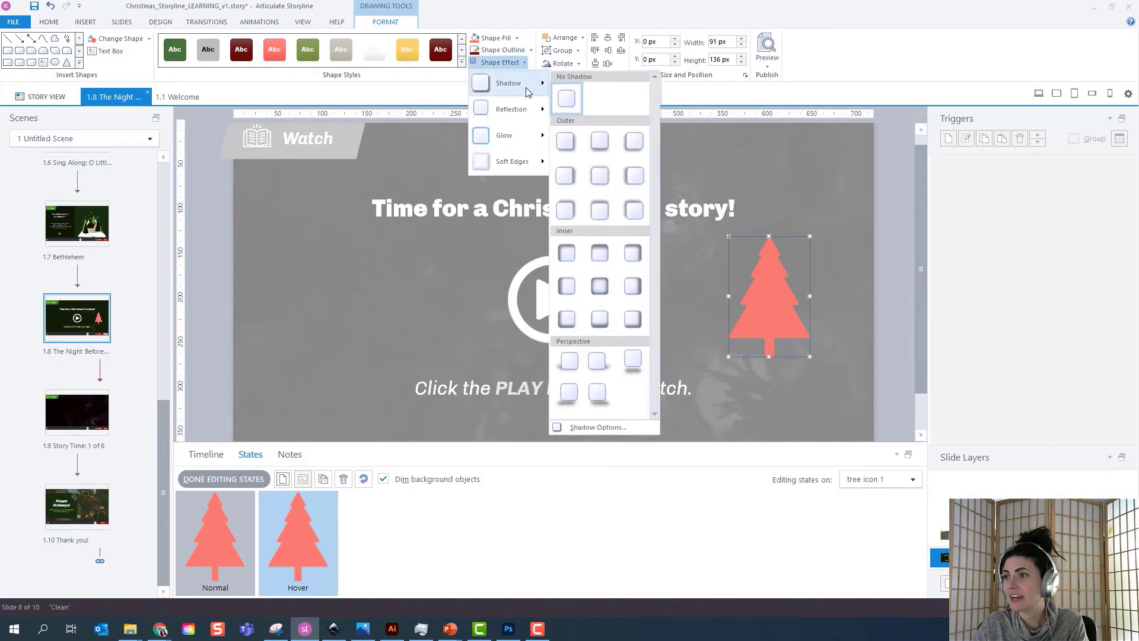
pyautogui.click(567, 147)
pyautogui.click(242, 524)
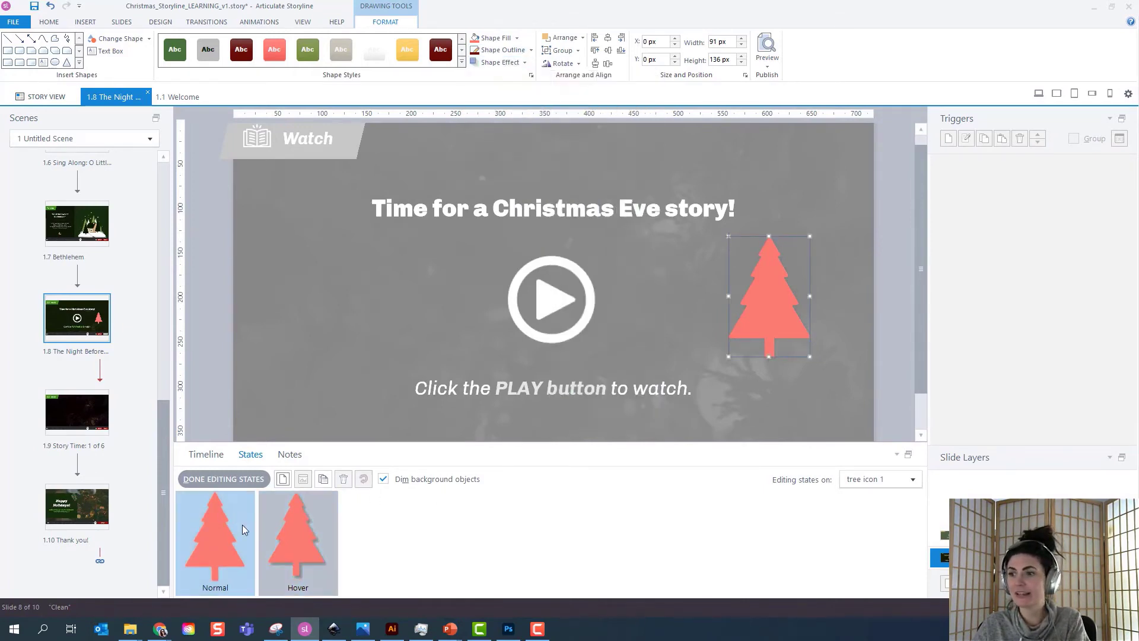
pyautogui.click(318, 549)
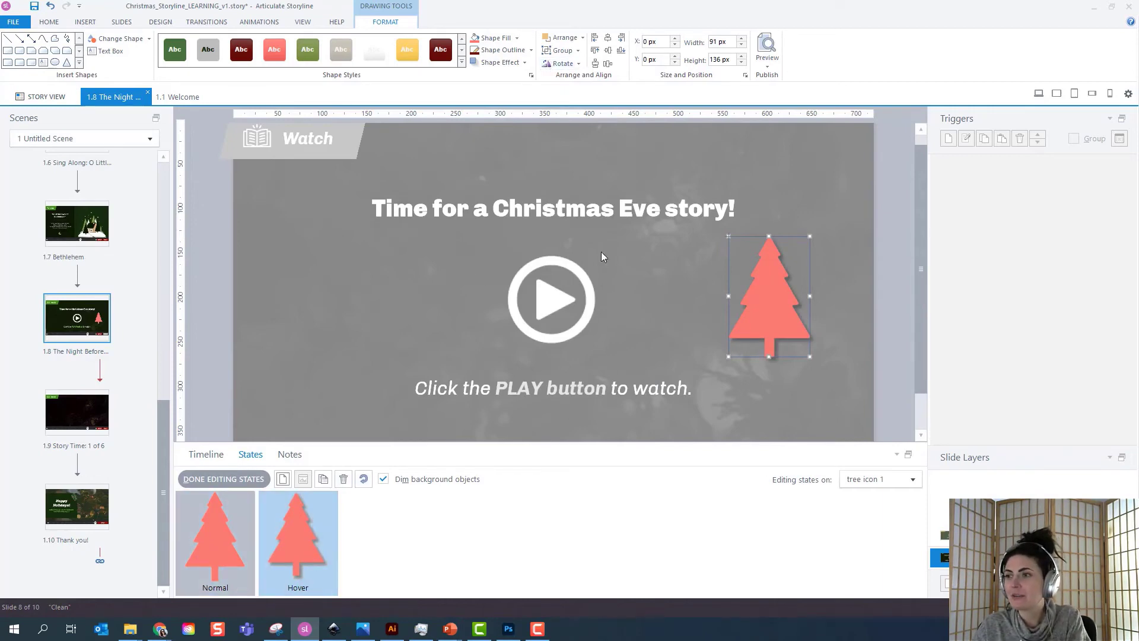
pyautogui.click(234, 485)
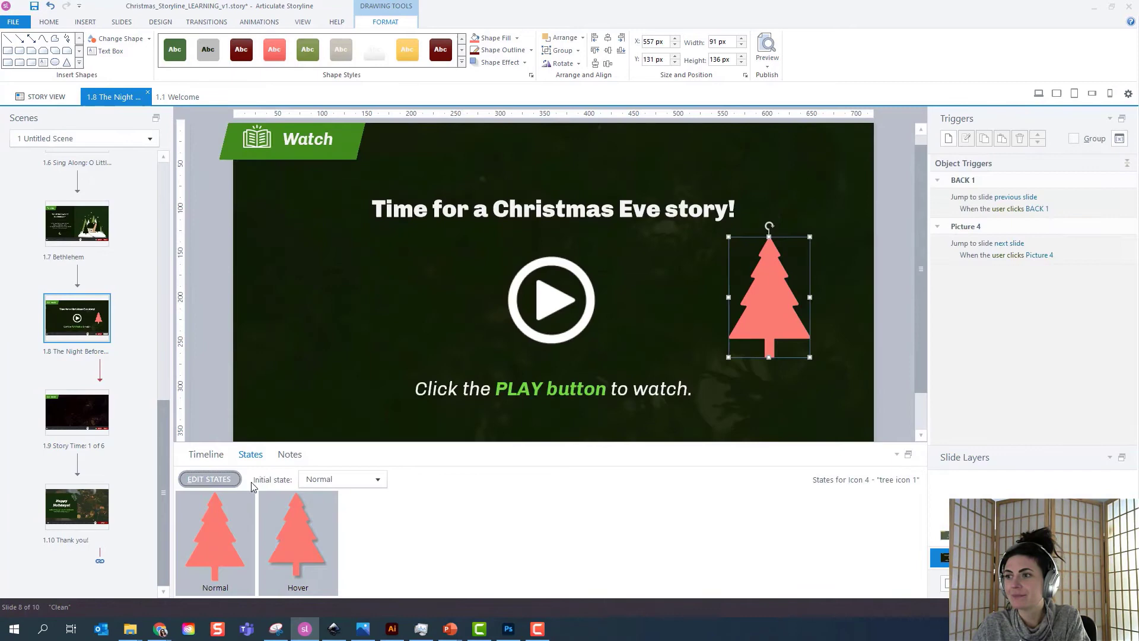
# Apply the largest Accent color 5 glow to the play button on slide 1.8.
pyautogui.click(542, 300)
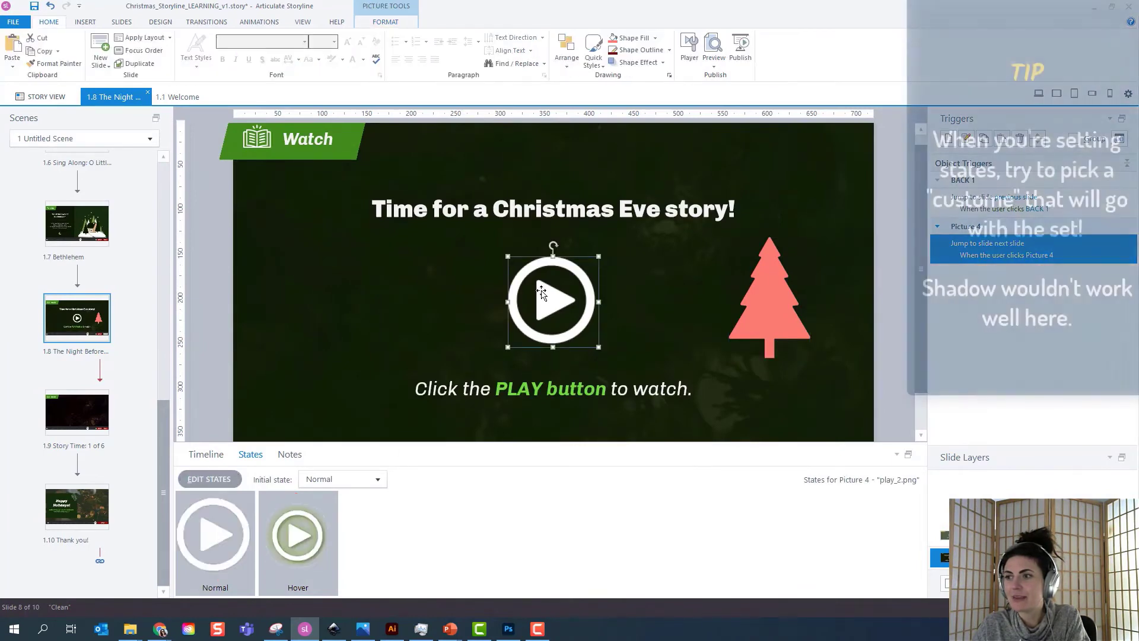
pyautogui.click(299, 561)
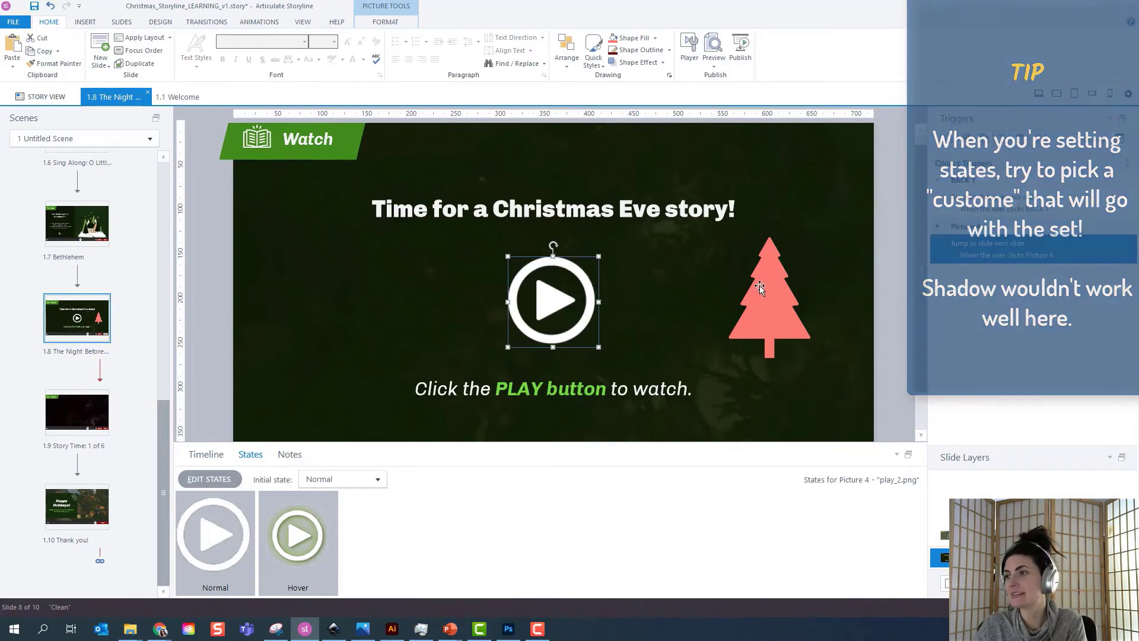
pyautogui.click(651, 64)
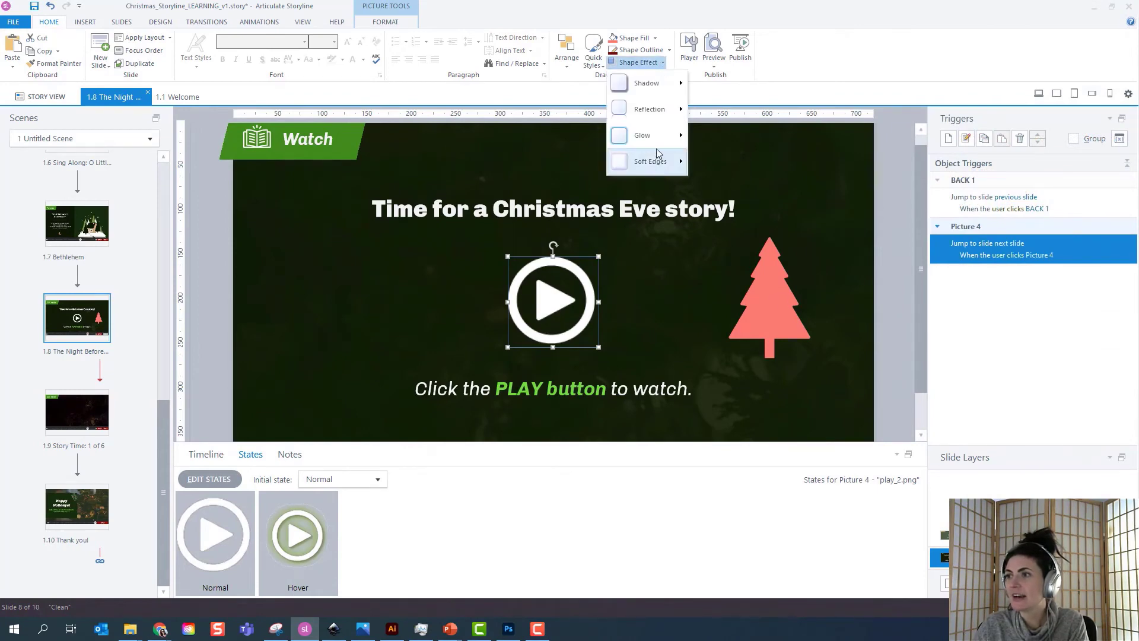
pyautogui.moveTo(658, 145)
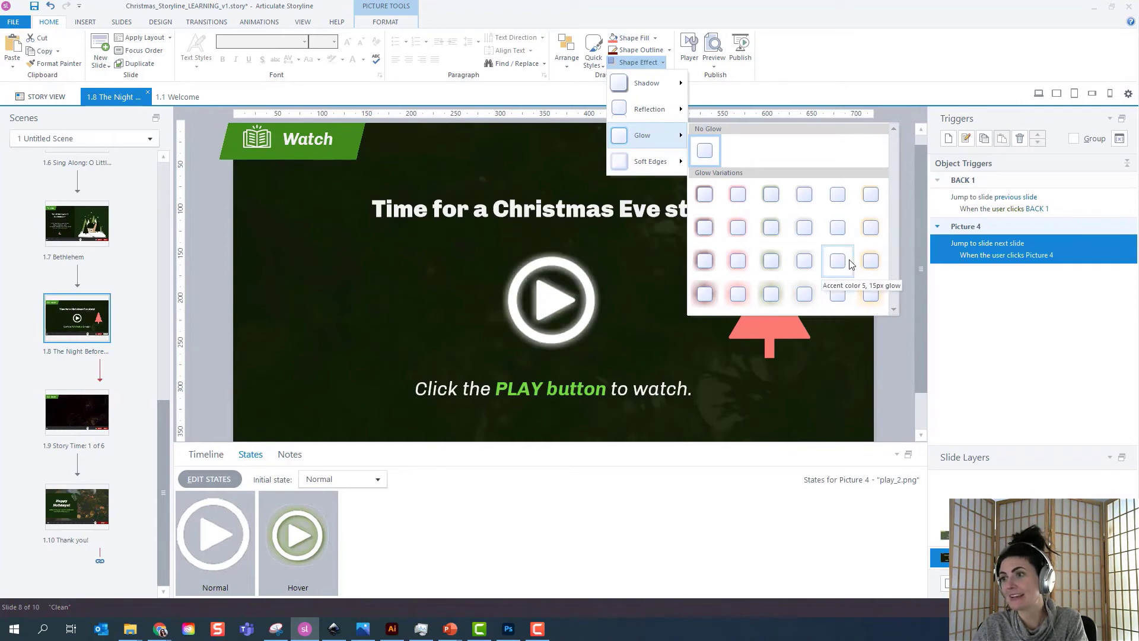
pyautogui.click(840, 289)
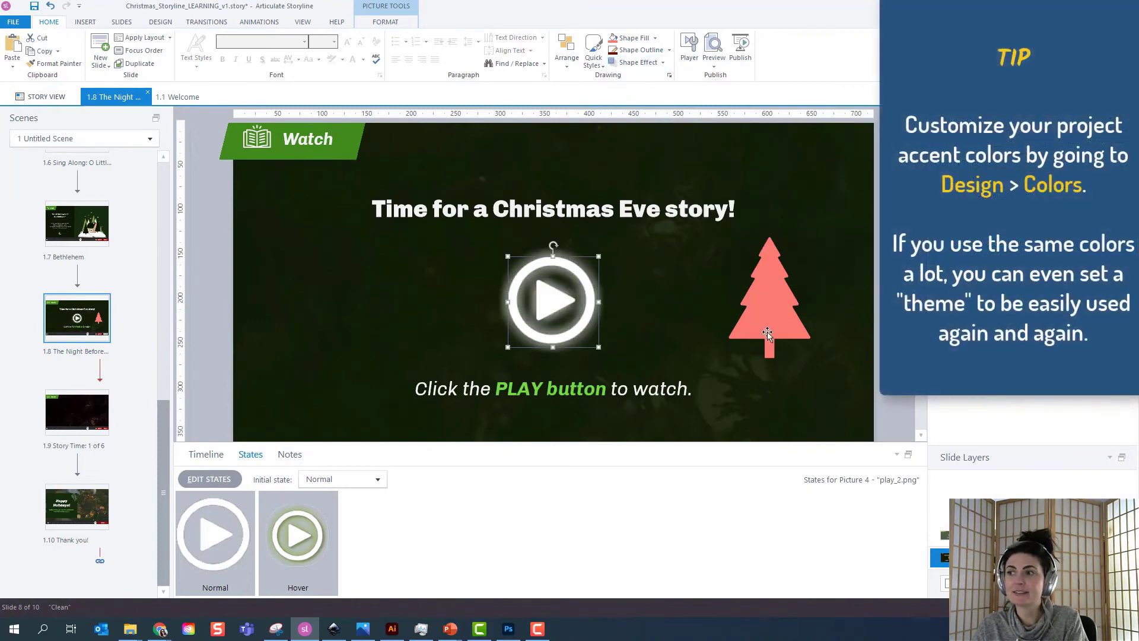
# Delete the tree icon from slide 1.8.
pyautogui.click(764, 298)
pyautogui.press('Delete')
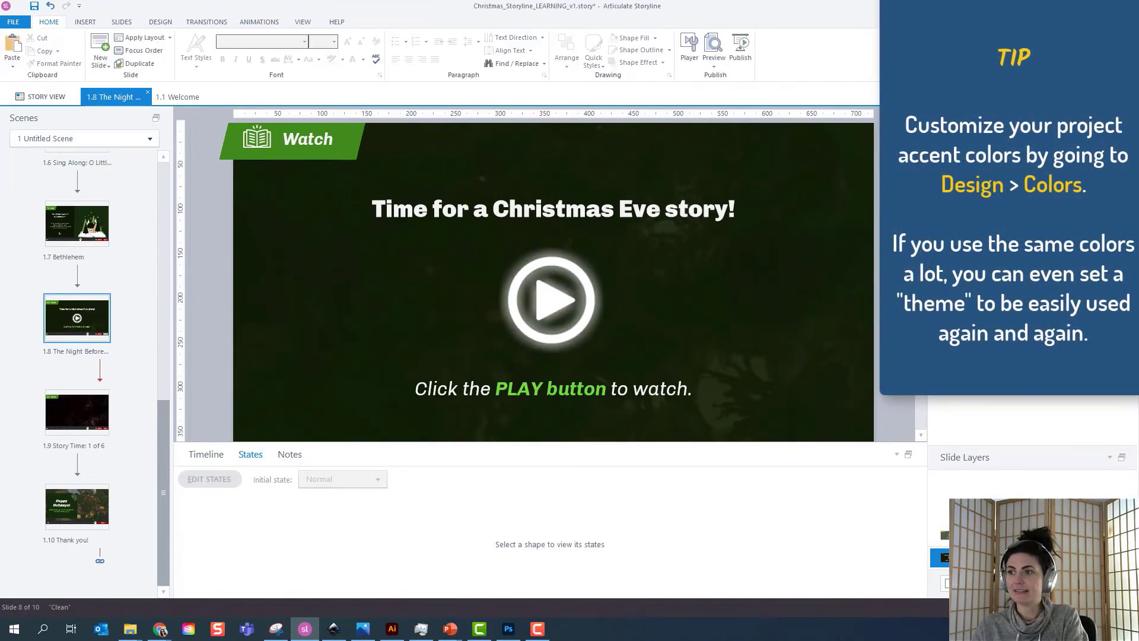
# Set the play button's glow to Accent color 5, 15px, and deselect the button.
pyautogui.click(573, 293)
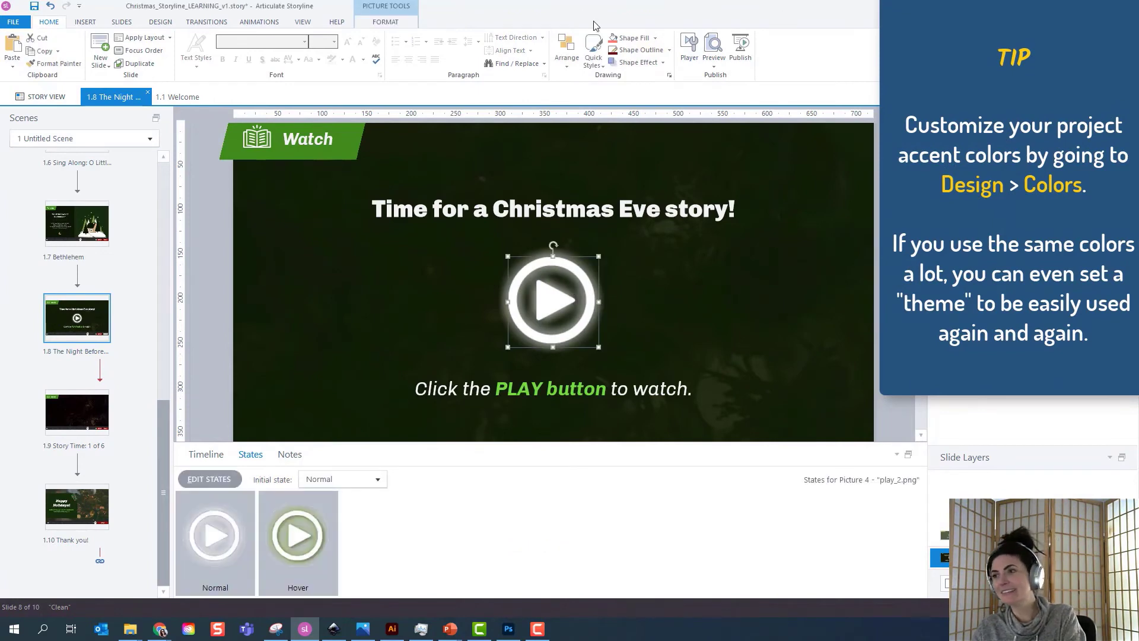
pyautogui.click(646, 62)
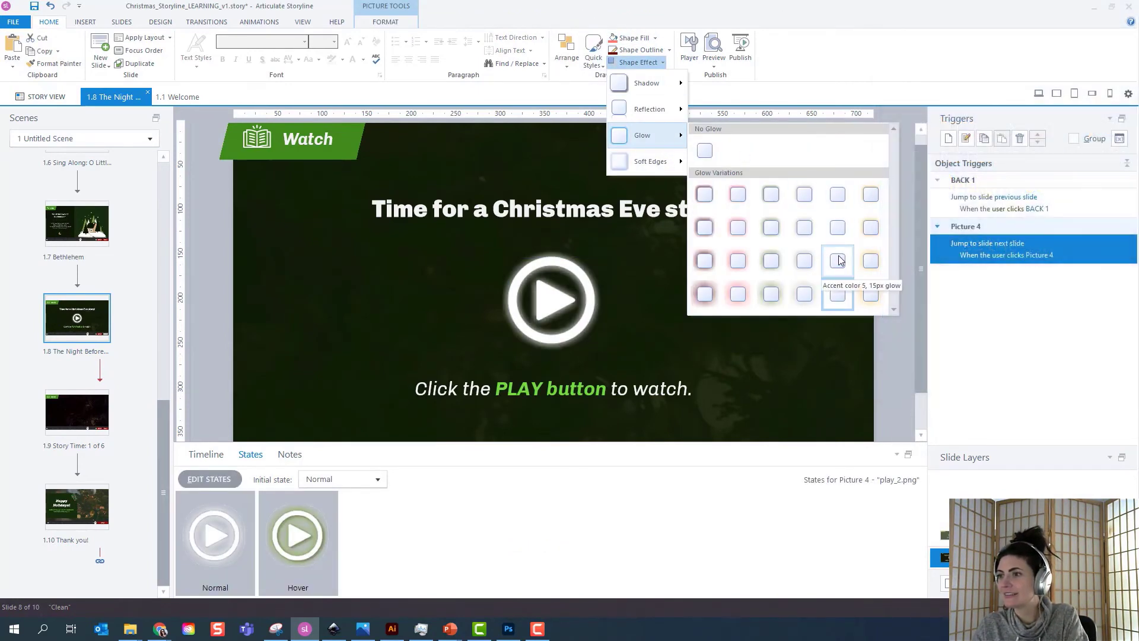
pyautogui.click(838, 260)
pyautogui.click(884, 240)
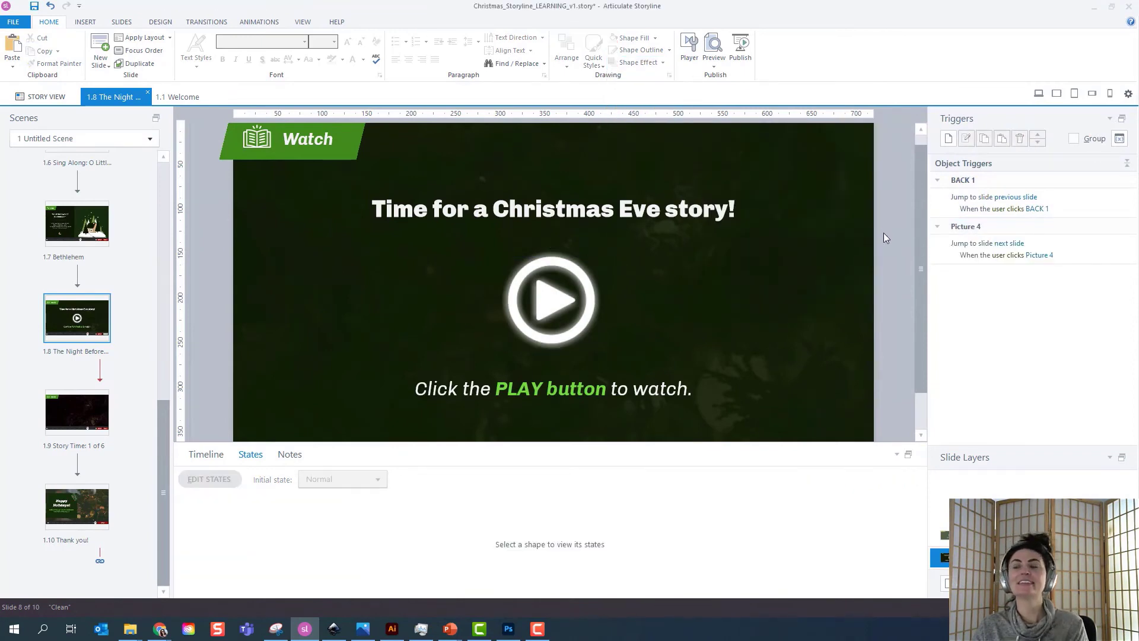
# Preview slide 1.8 to check the play button's hover effect, and close the preview.
pyautogui.click(714, 67)
pyautogui.click(724, 79)
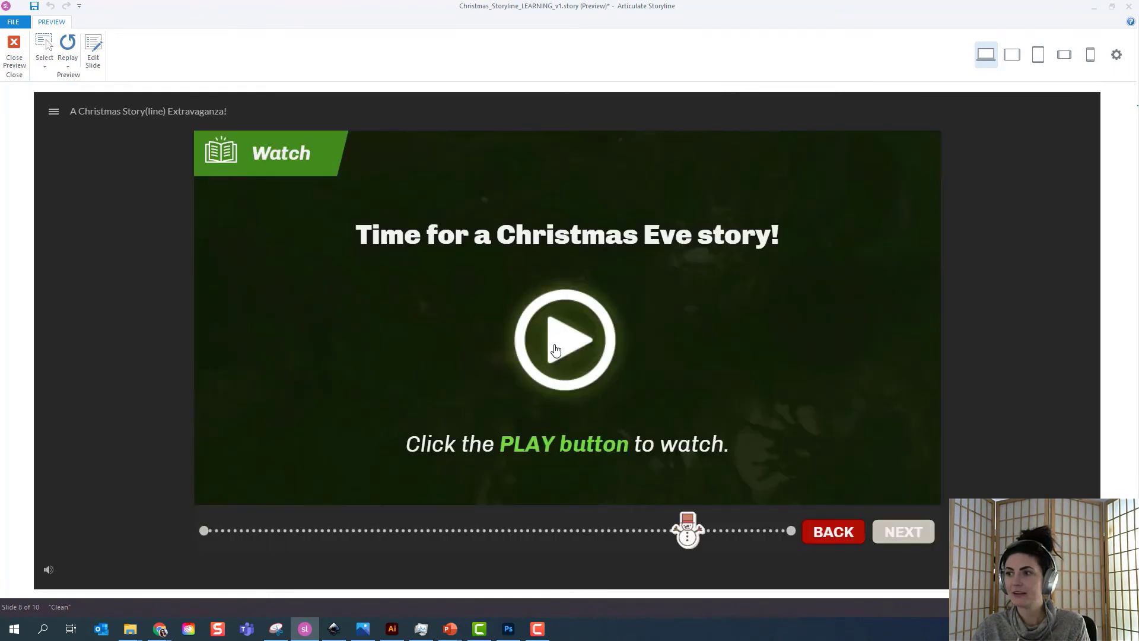
pyautogui.click(14, 47)
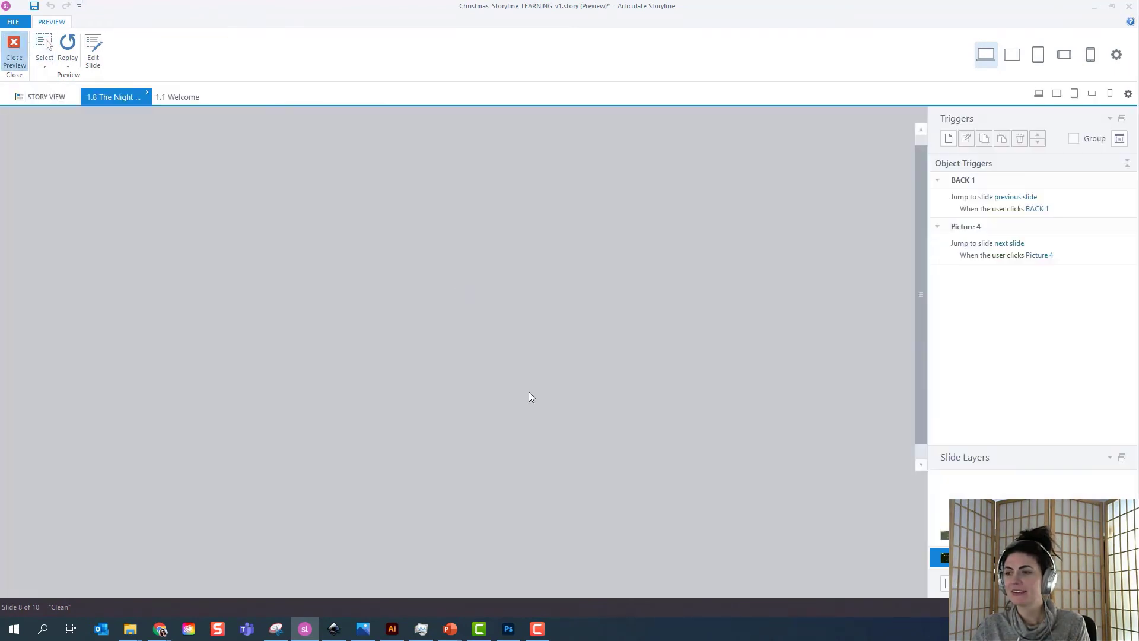
# Remove the glow from the play button's Normal state and finish editing states.
pyautogui.click(249, 485)
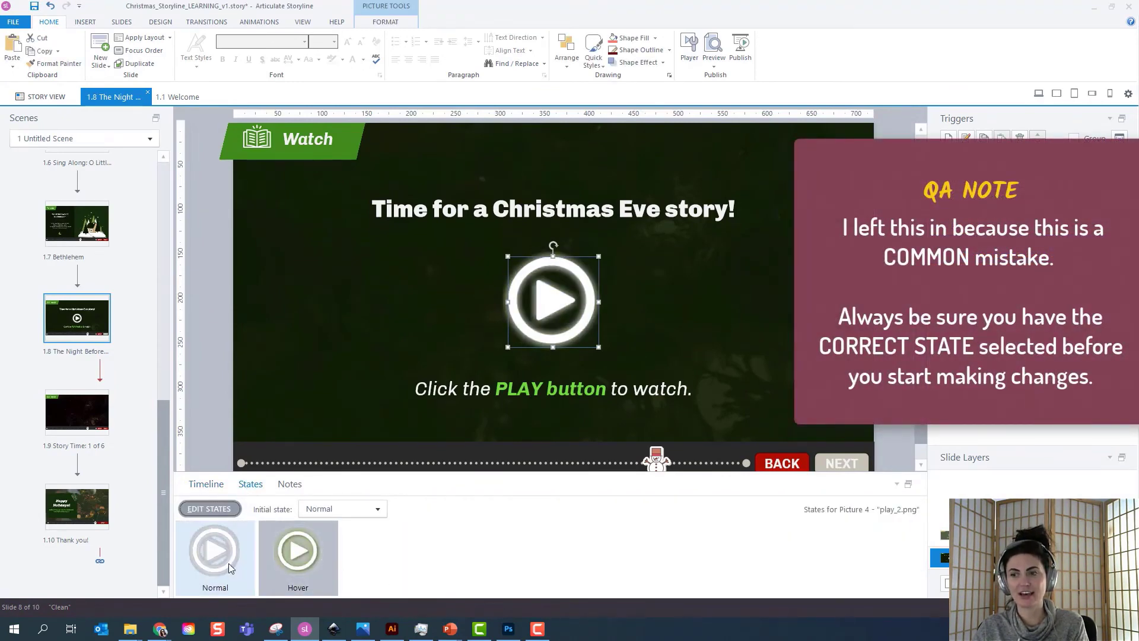
pyautogui.doubleClick(224, 556)
pyautogui.click(662, 63)
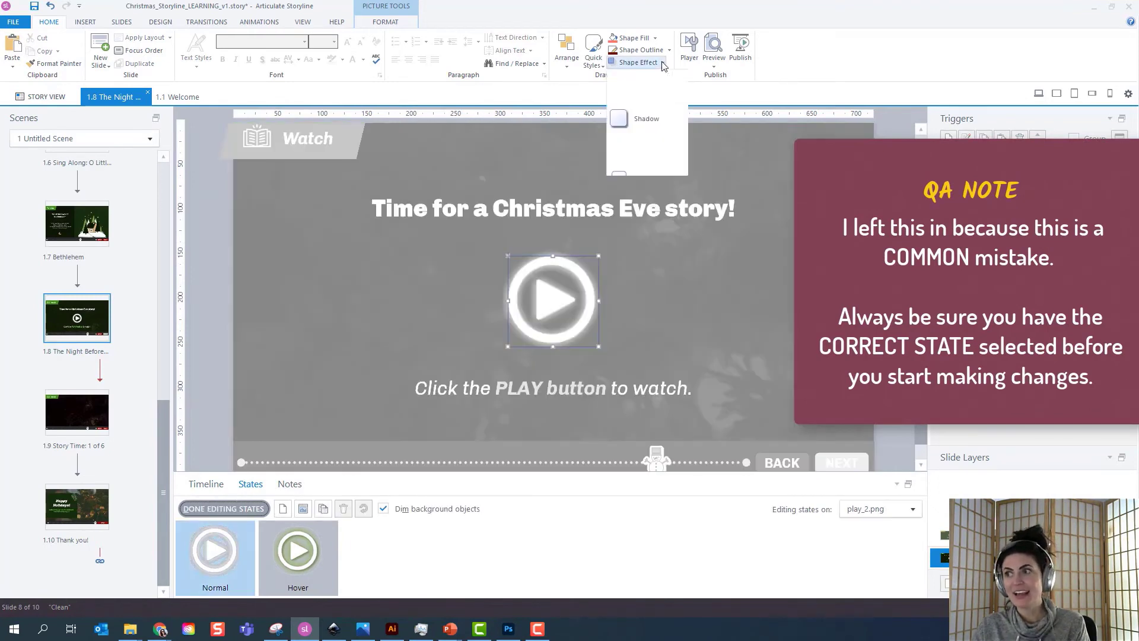
pyautogui.moveTo(665, 136)
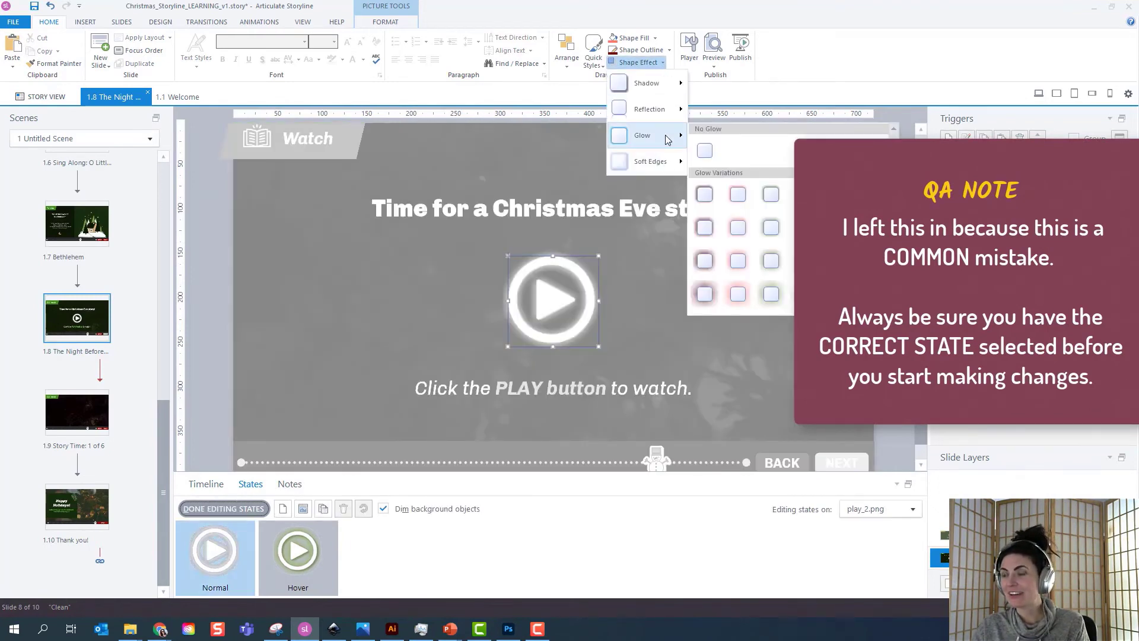
pyautogui.click(709, 158)
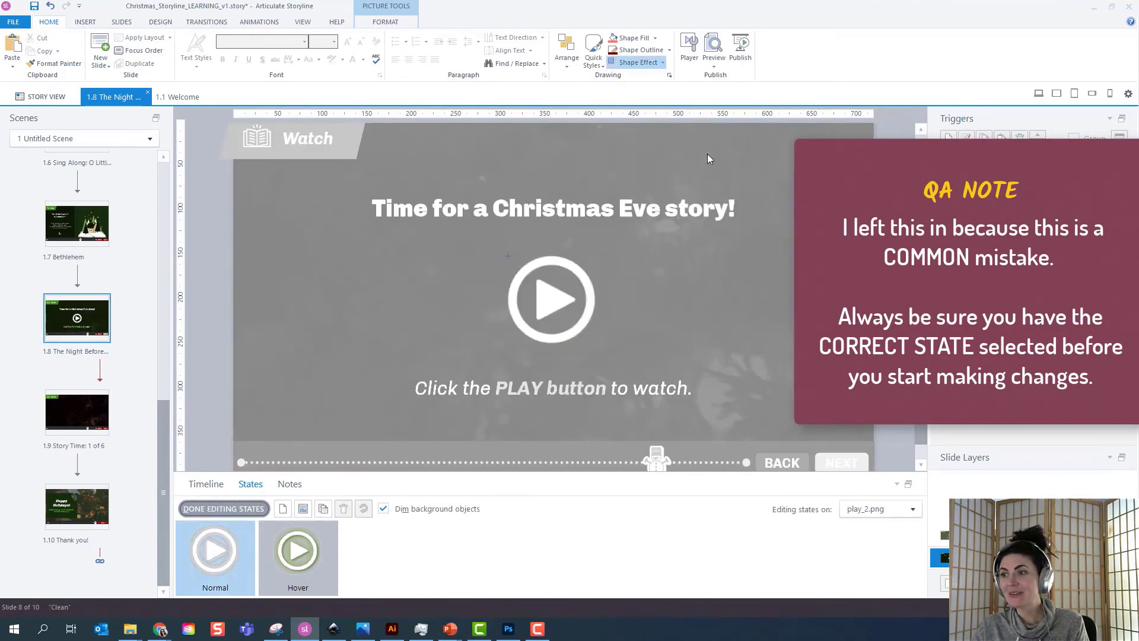
pyautogui.click(224, 509)
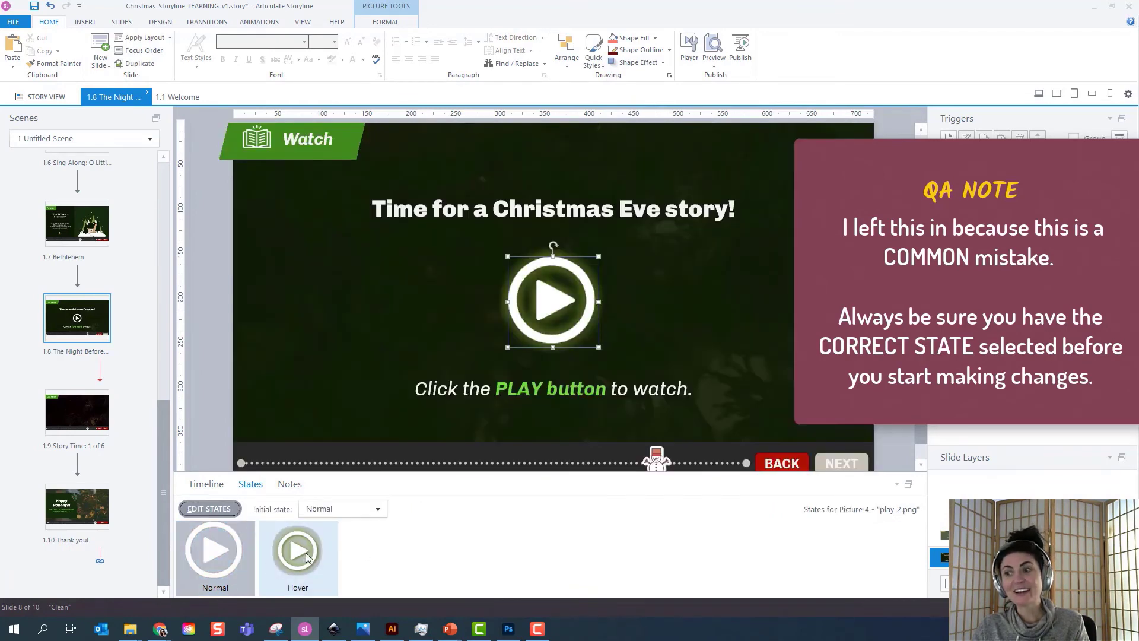
# Set the glow of the play button's Hover state to Accent color 5, 15px, and finish editing states.
pyautogui.doubleClick(311, 558)
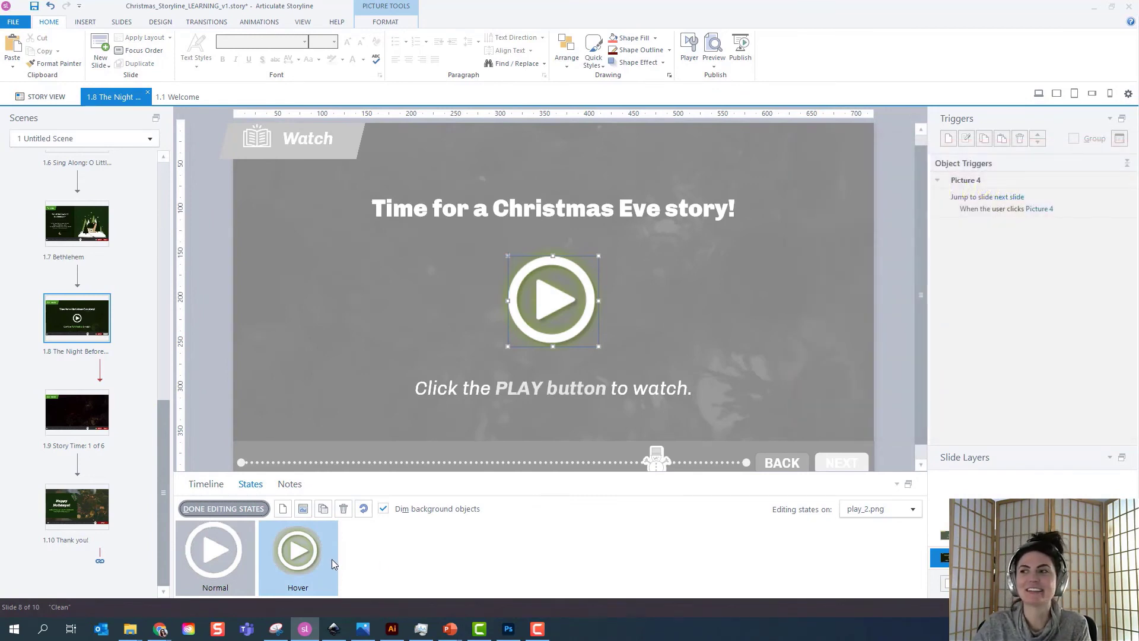
pyautogui.click(665, 64)
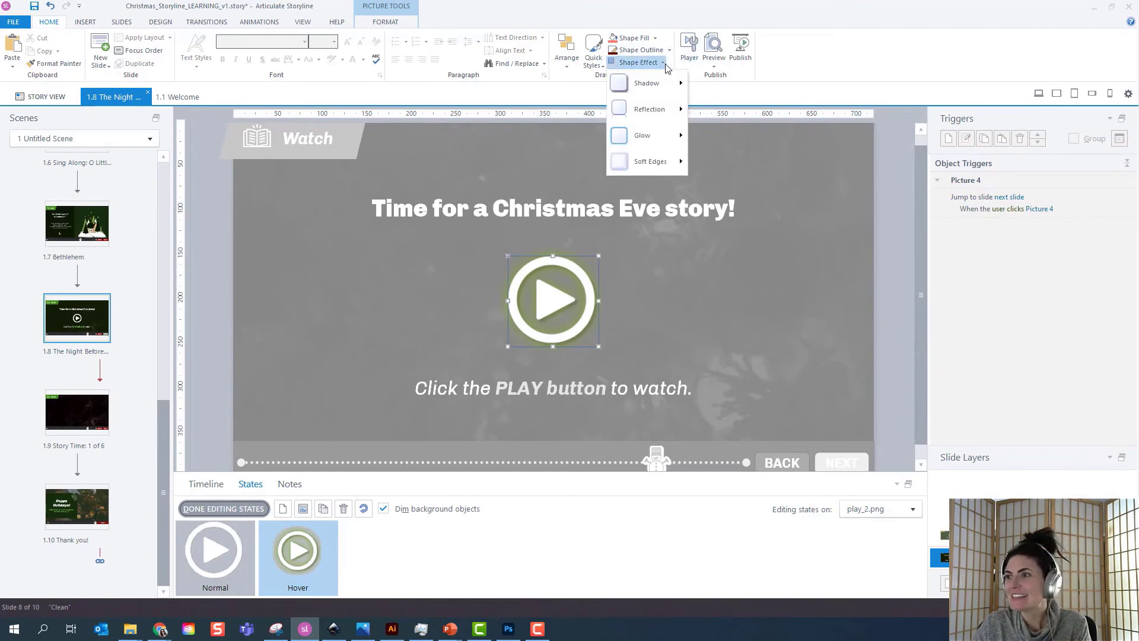
pyautogui.moveTo(665, 86)
pyautogui.moveTo(673, 141)
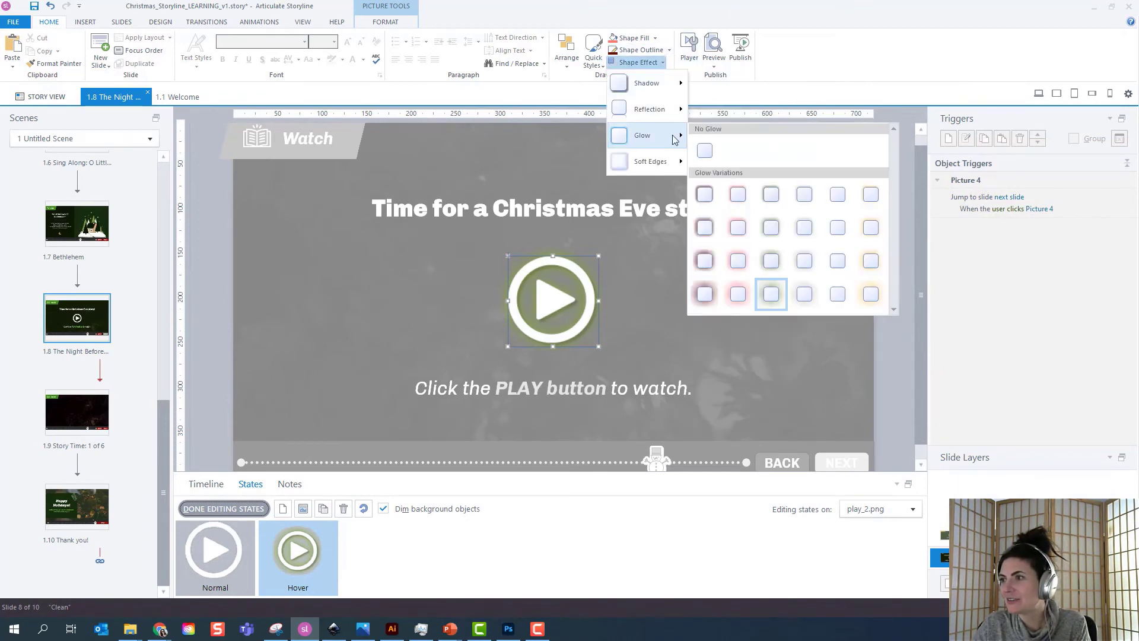
pyautogui.click(837, 265)
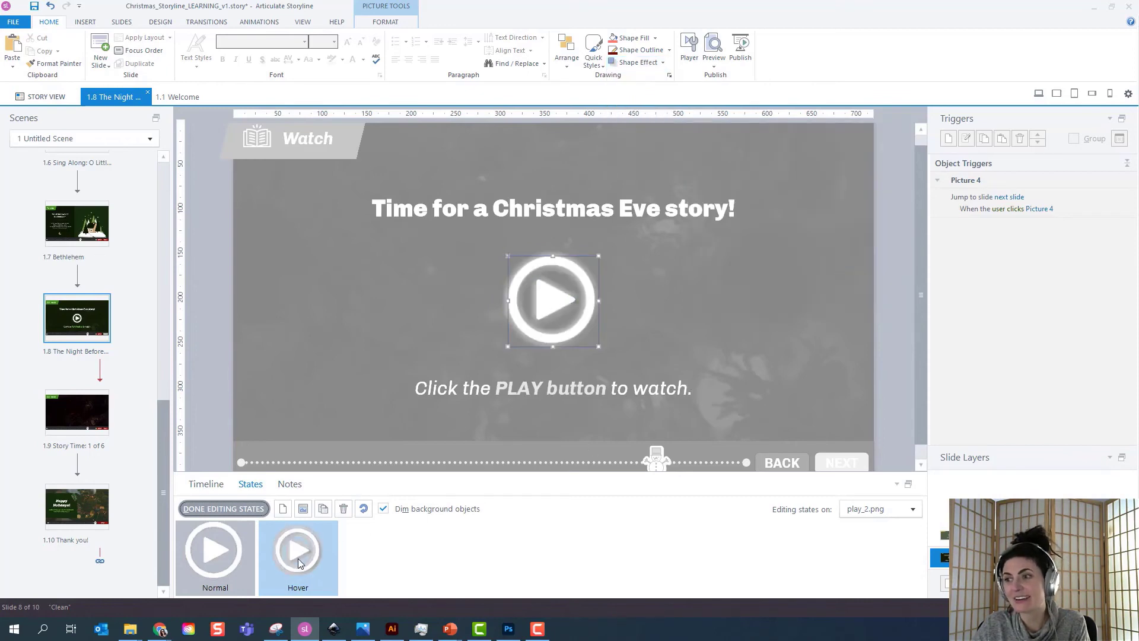
pyautogui.click(224, 509)
# Compare the play button's Normal and Hover states.
pyautogui.click(212, 571)
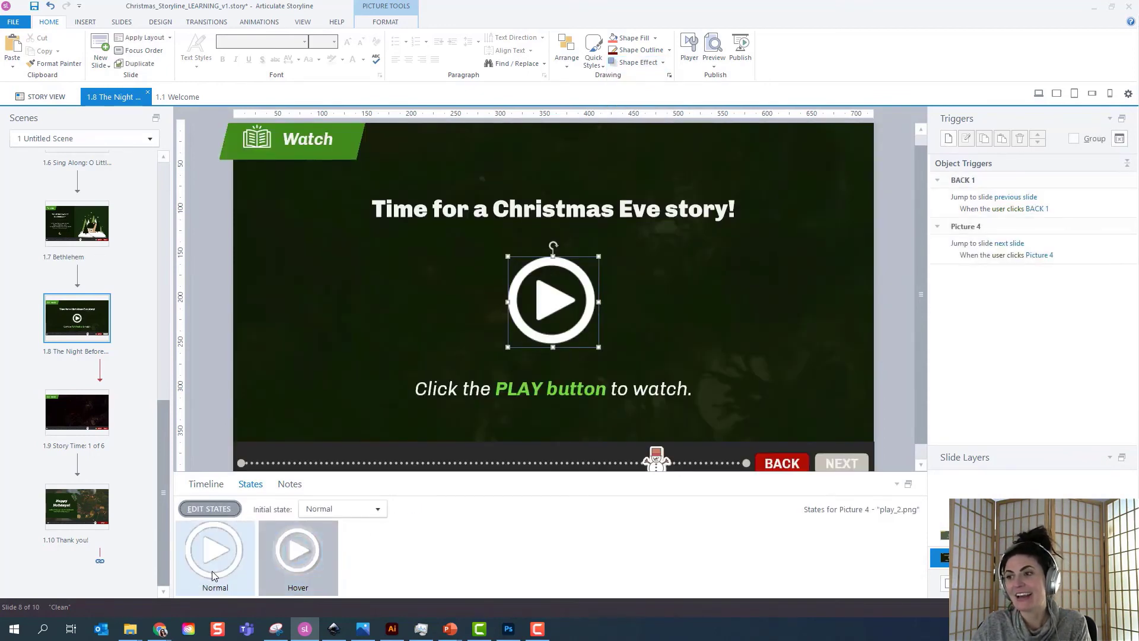
pyautogui.click(271, 571)
pyautogui.click(215, 569)
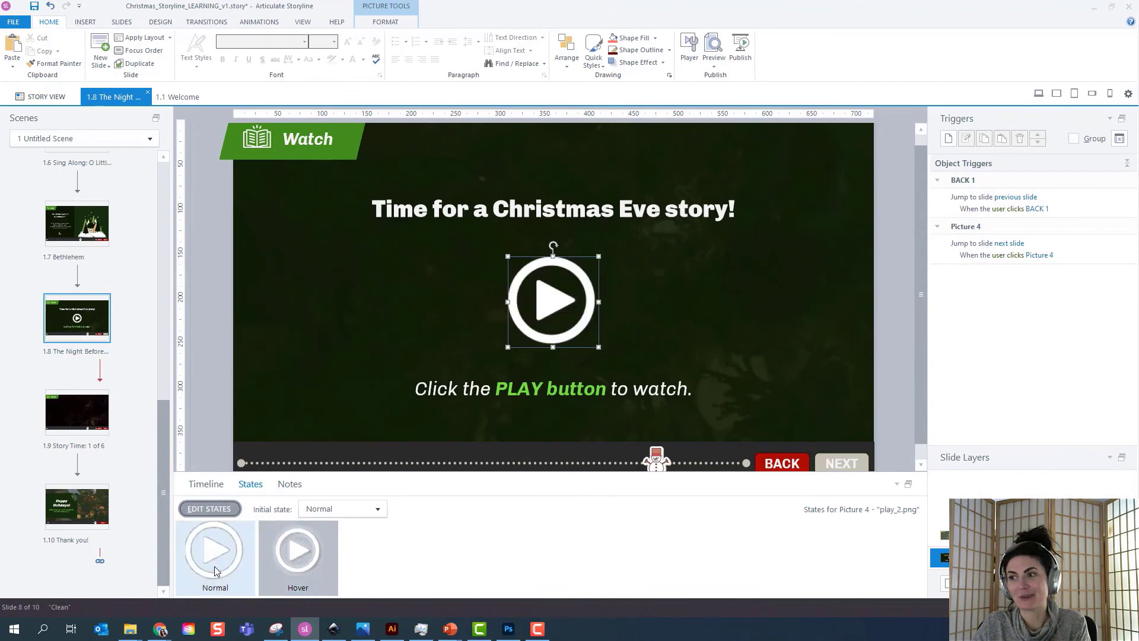
# Preview slide 1.8 on its own to check the play button's hover glow, and close the preview.
pyautogui.click(234, 374)
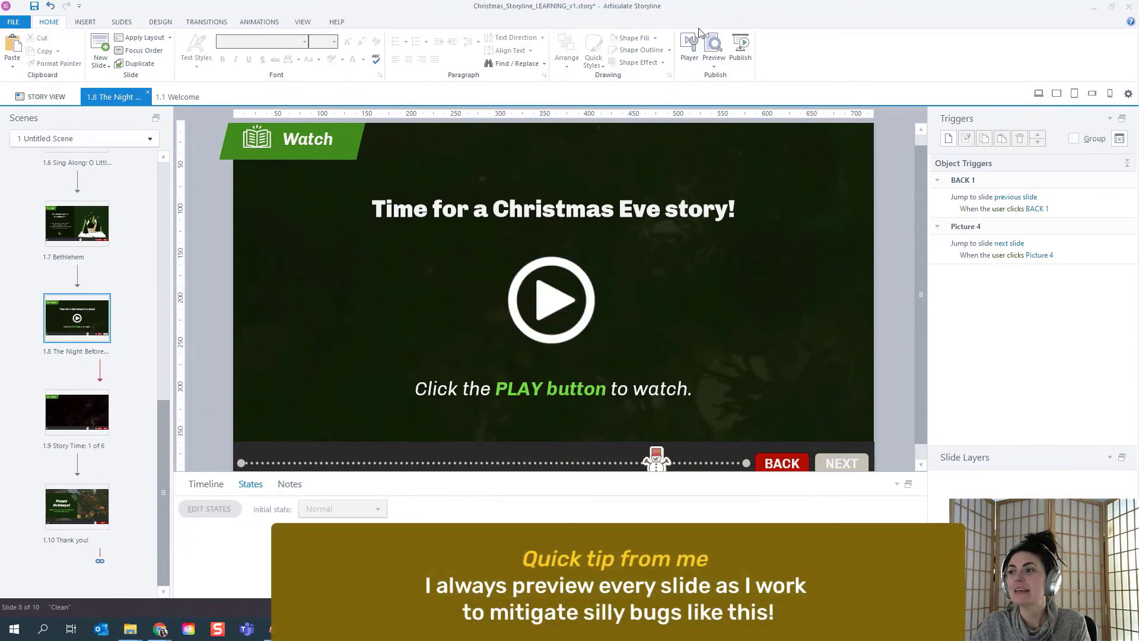
pyautogui.click(714, 64)
pyautogui.click(725, 77)
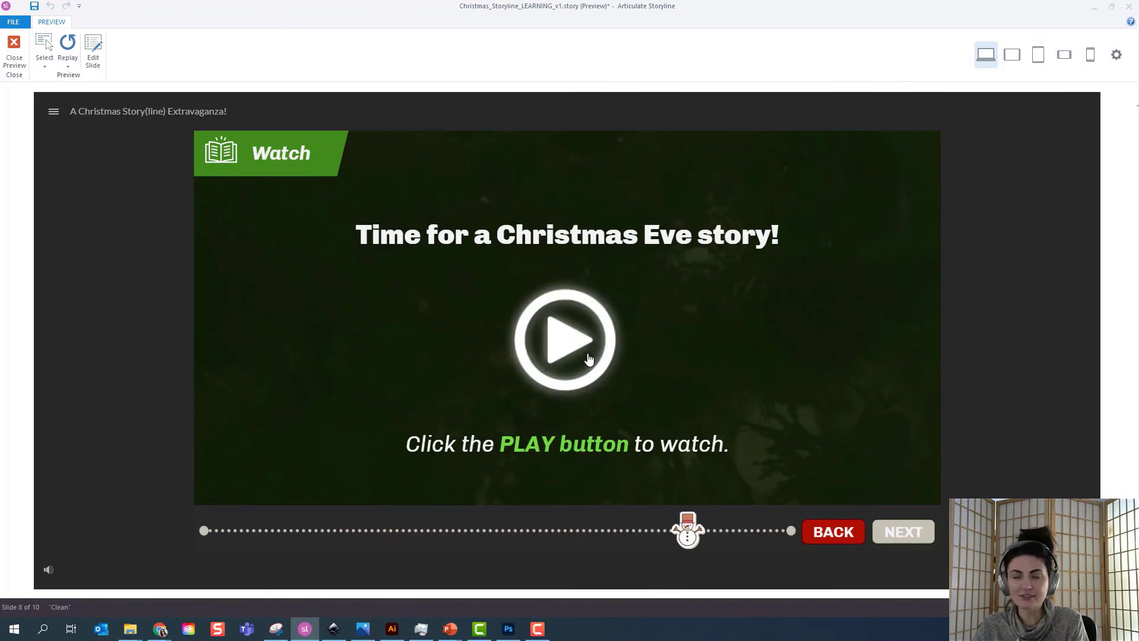
pyautogui.click(14, 51)
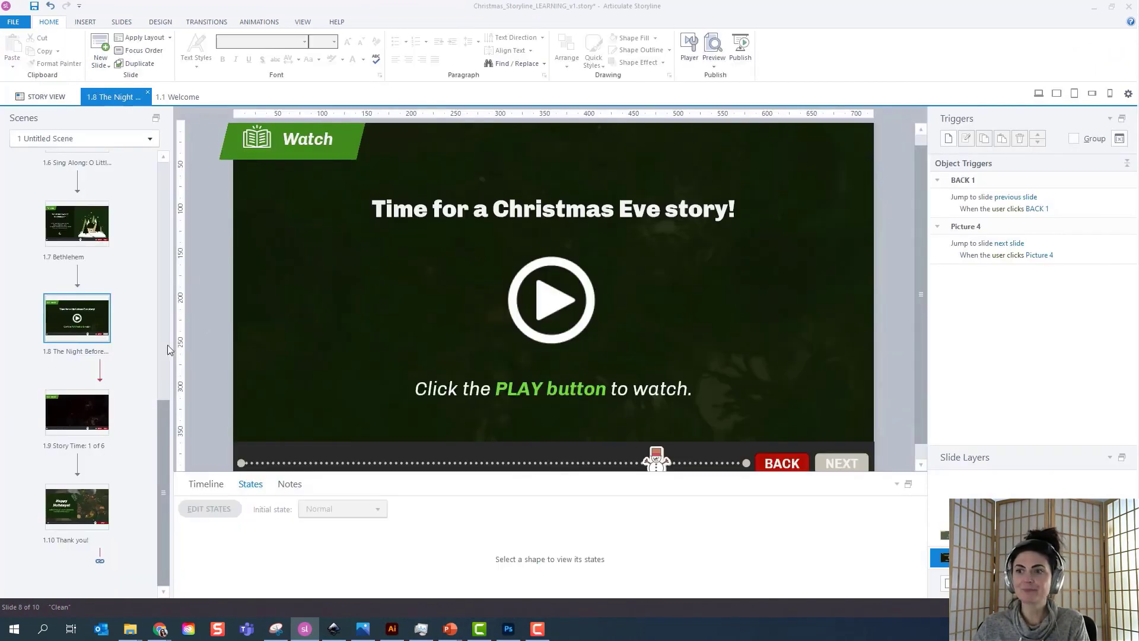
pyautogui.click(714, 62)
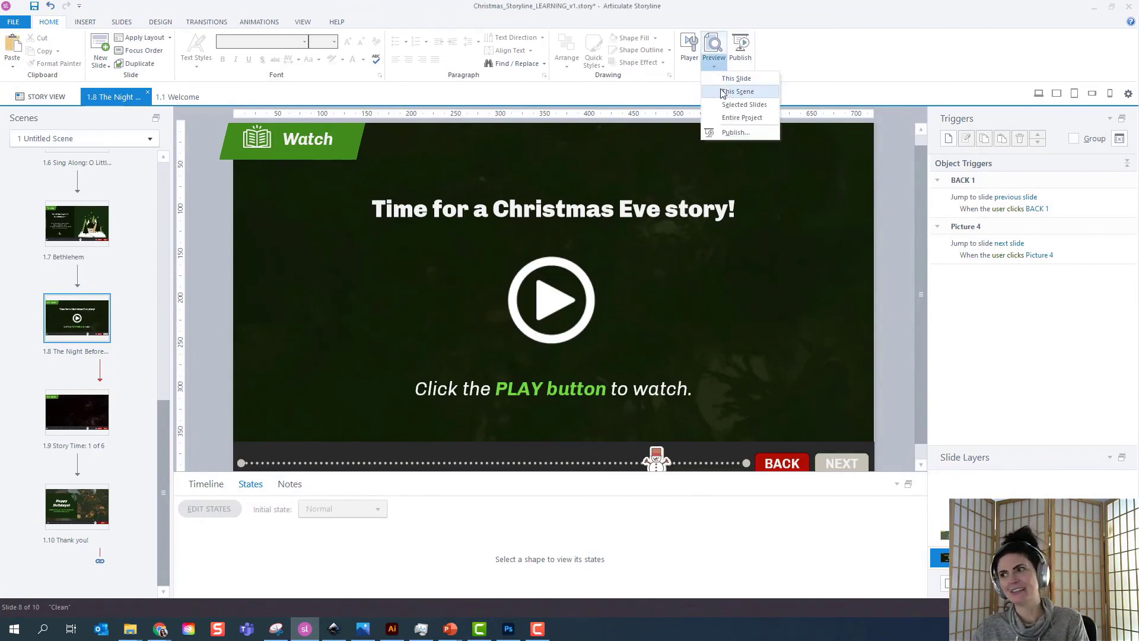
pyautogui.click(776, 105)
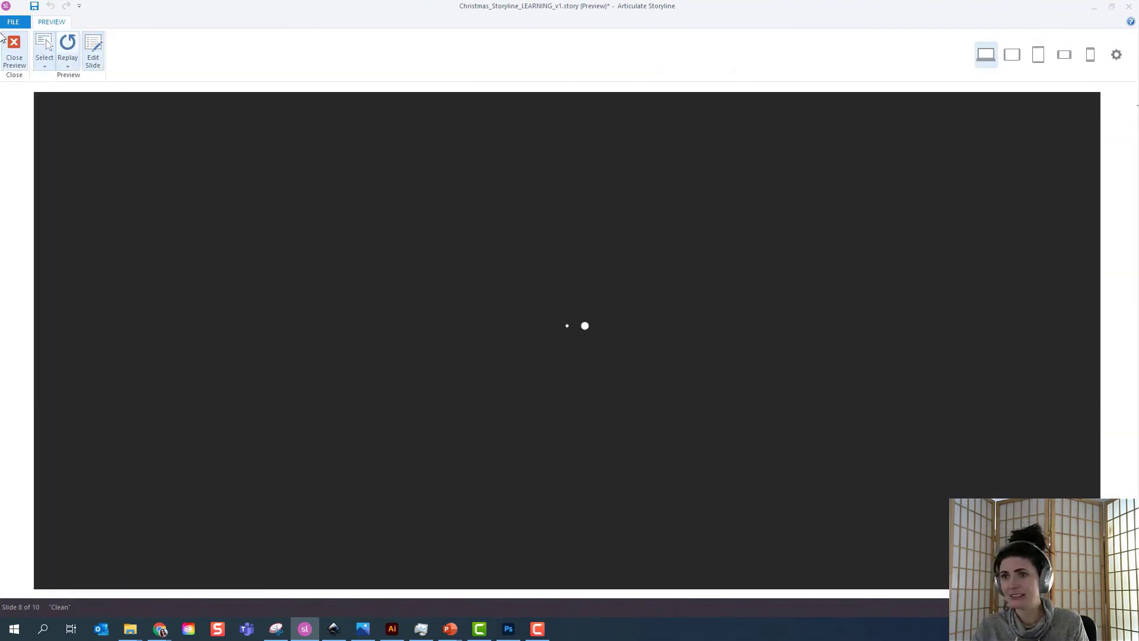
pyautogui.click(14, 51)
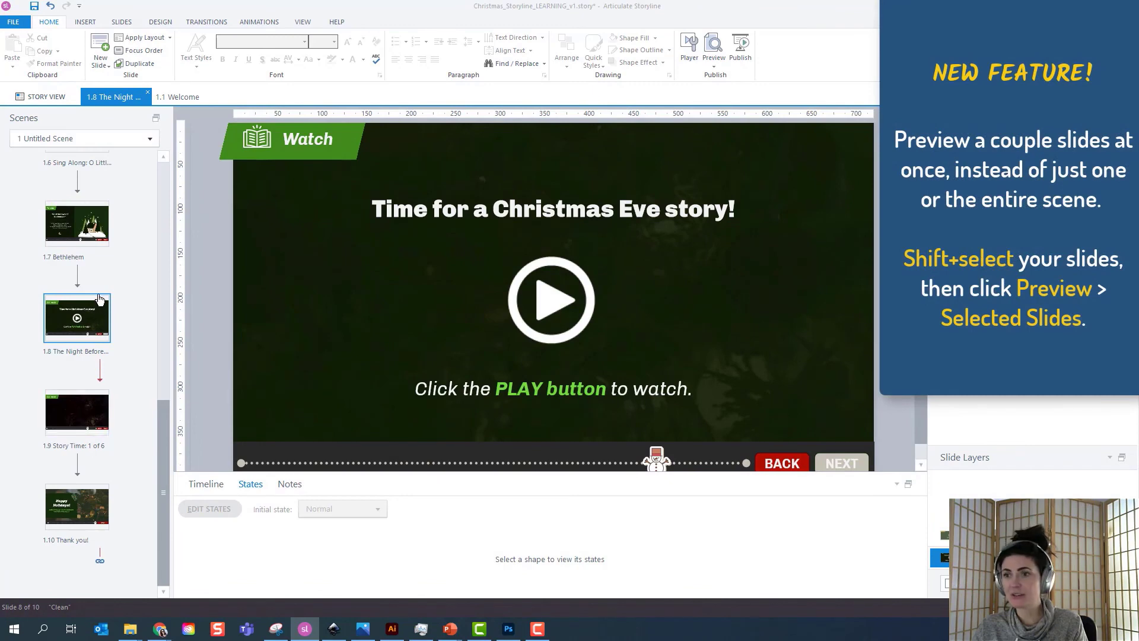
# Preview slides 1.8 and 1.9 together, test the play button's jump to the video, pause playback and close the preview.
pyautogui.keyDown('shift'); pyautogui.click(81, 406); pyautogui.keyUp('shift')
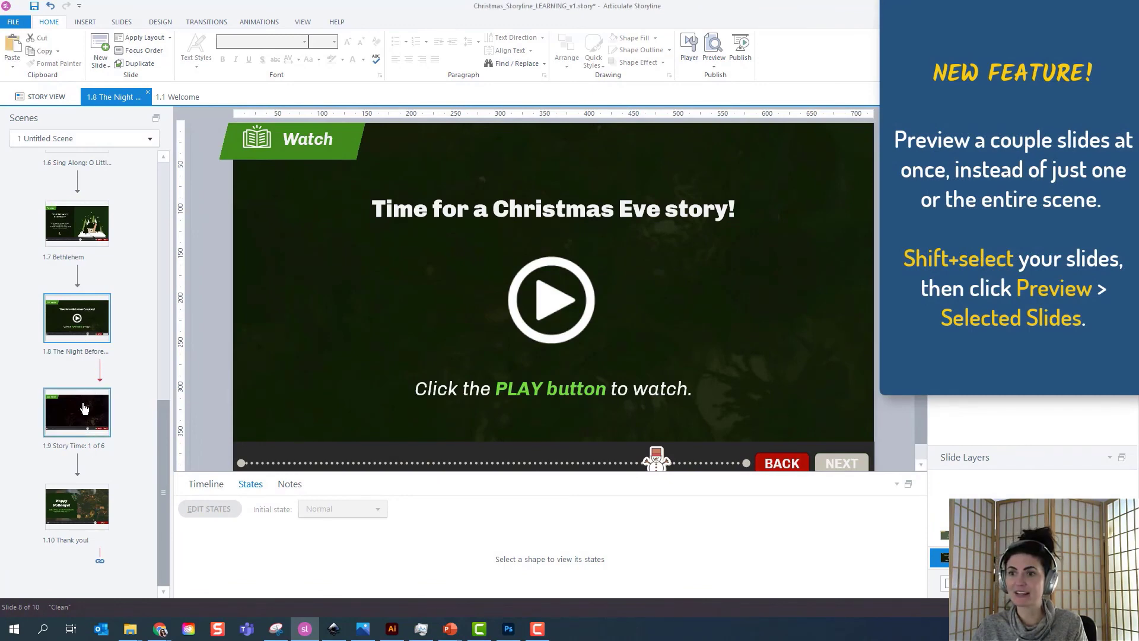
pyautogui.click(716, 66)
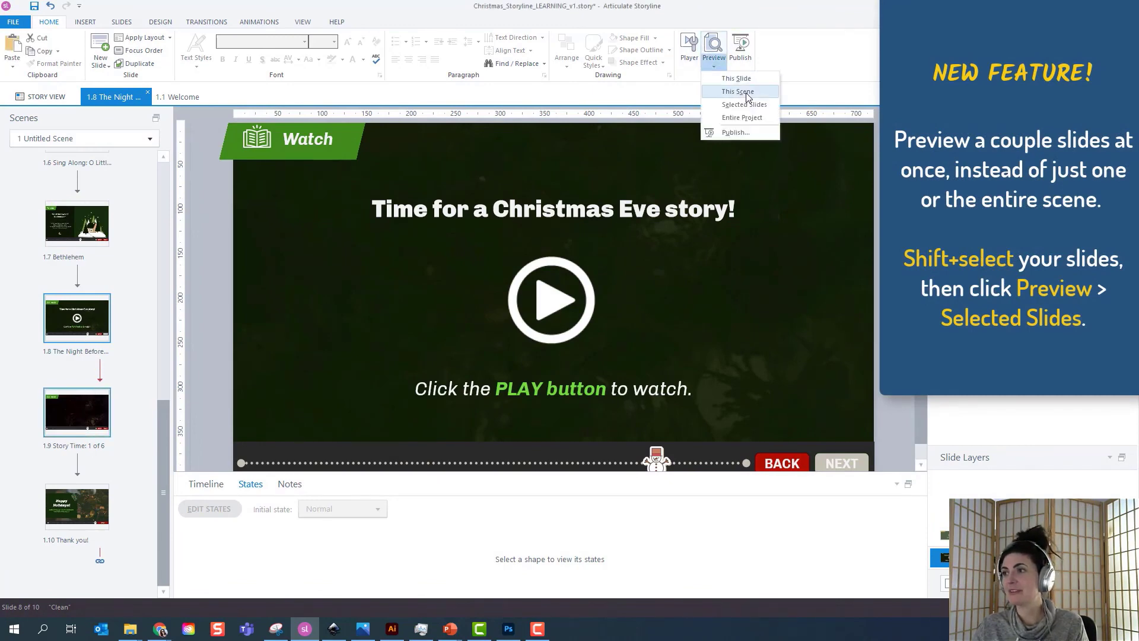
pyautogui.click(771, 105)
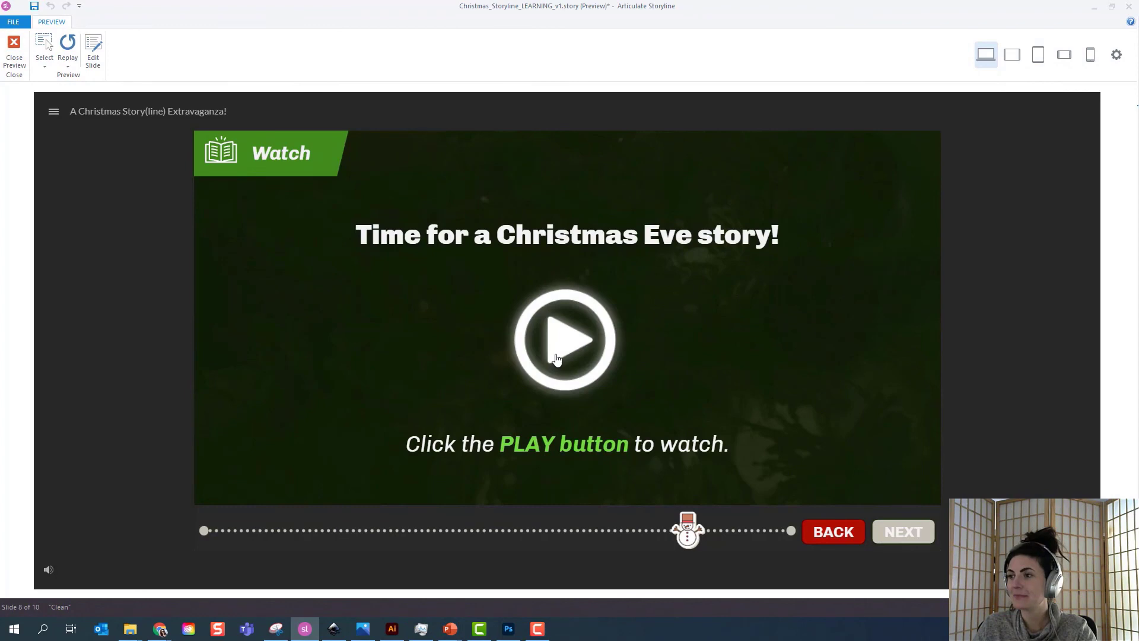
pyautogui.click(556, 357)
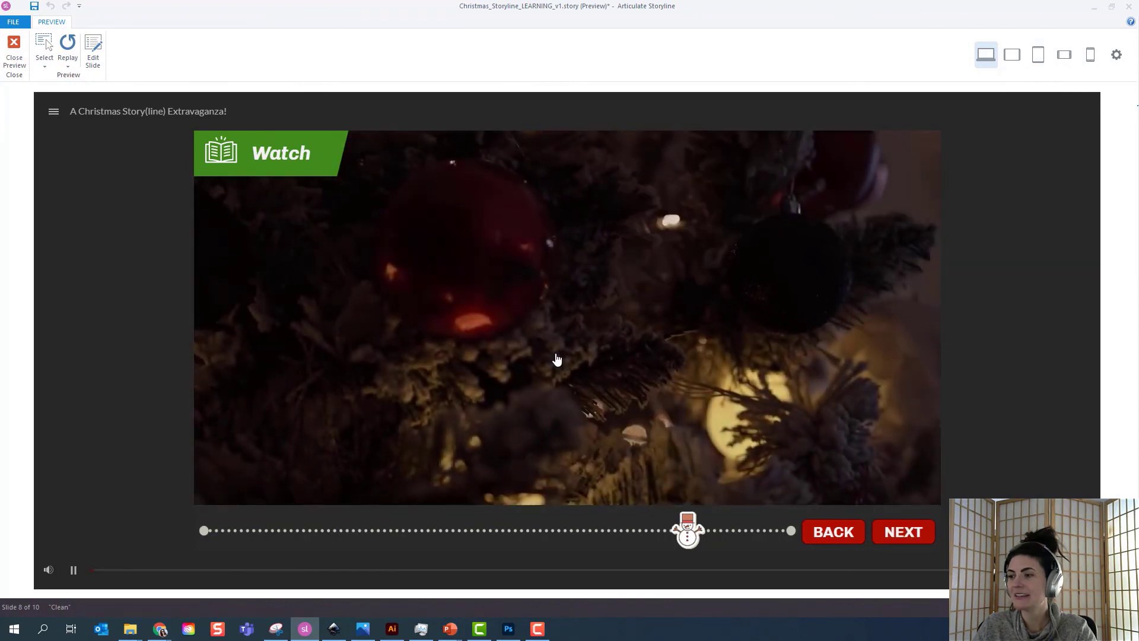
pyautogui.click(74, 571)
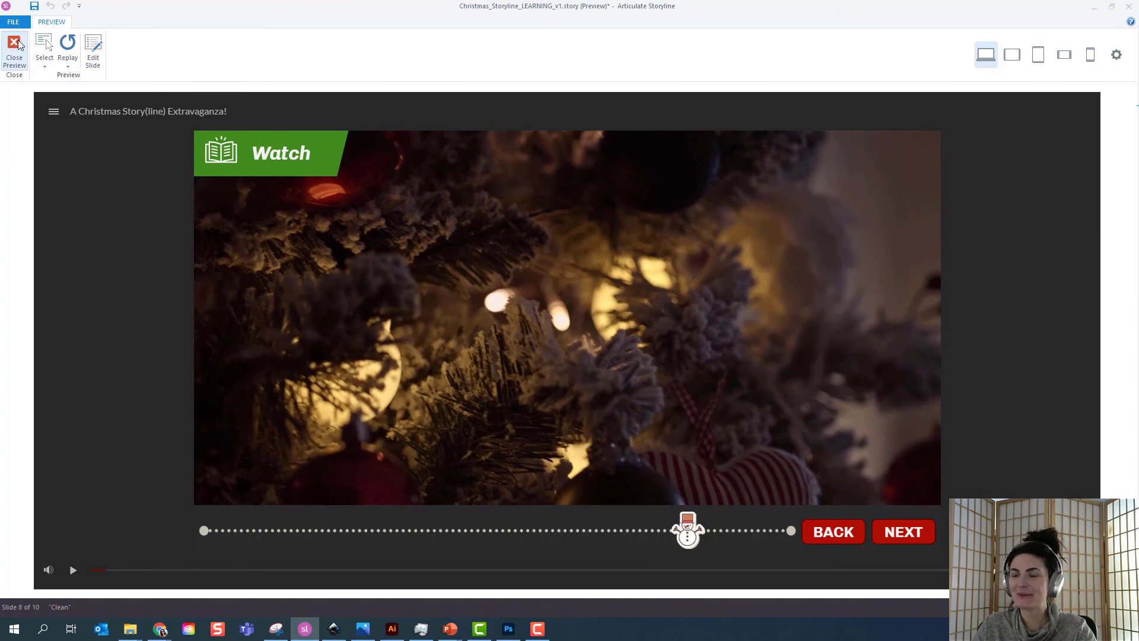
pyautogui.click(14, 47)
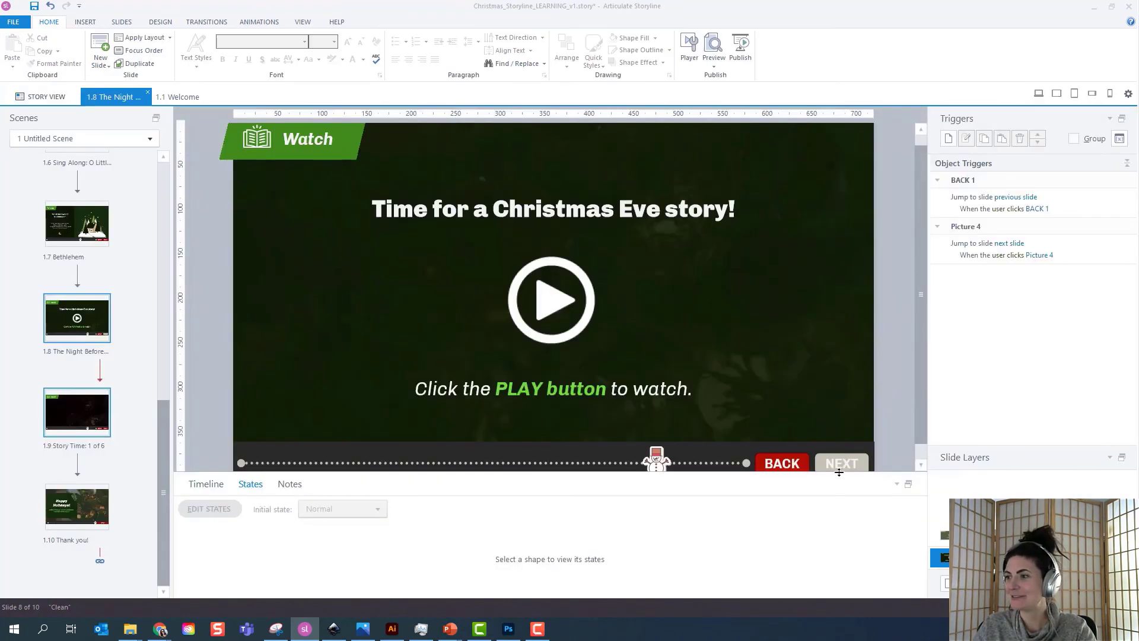
# Show the timeline in a shorter pane below the slide, and open slide 1.4 Mad Lib Karaoke.
pyautogui.click(206, 484)
pyautogui.moveTo(238, 471); pyautogui.dragTo(238, 514)
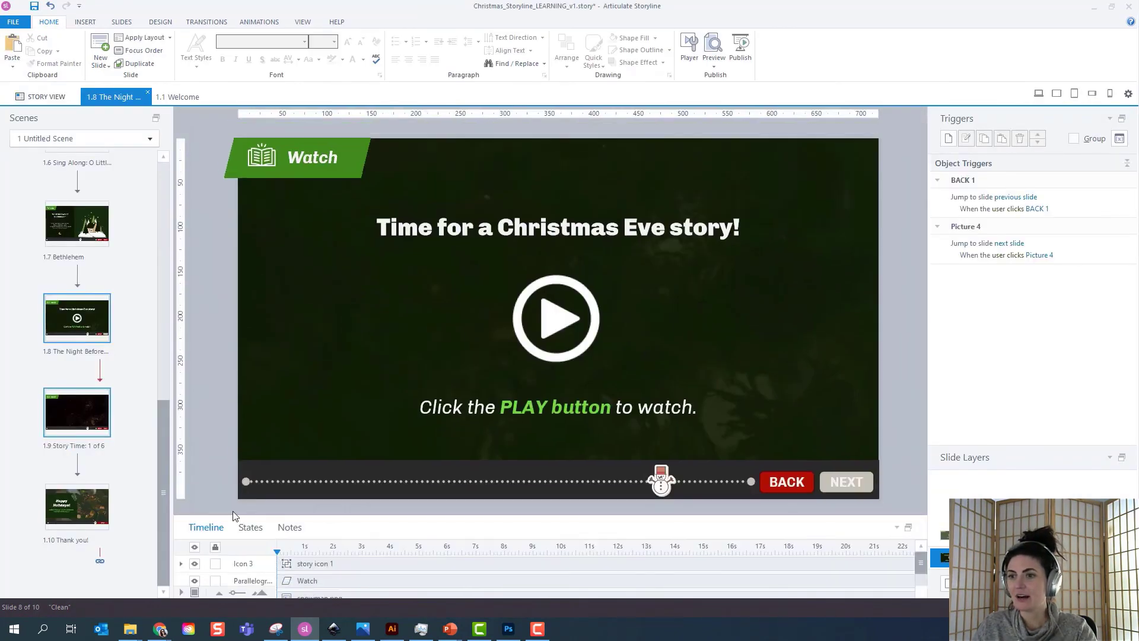
pyautogui.scroll(4, 90, 258)
pyautogui.click(91, 258)
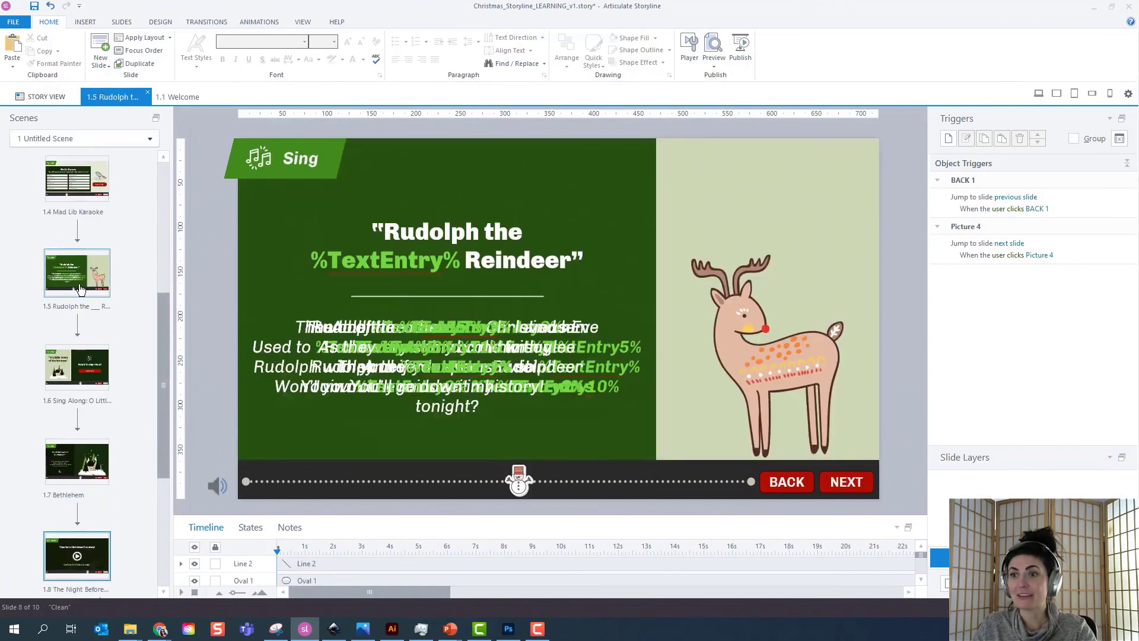
pyautogui.click(95, 192)
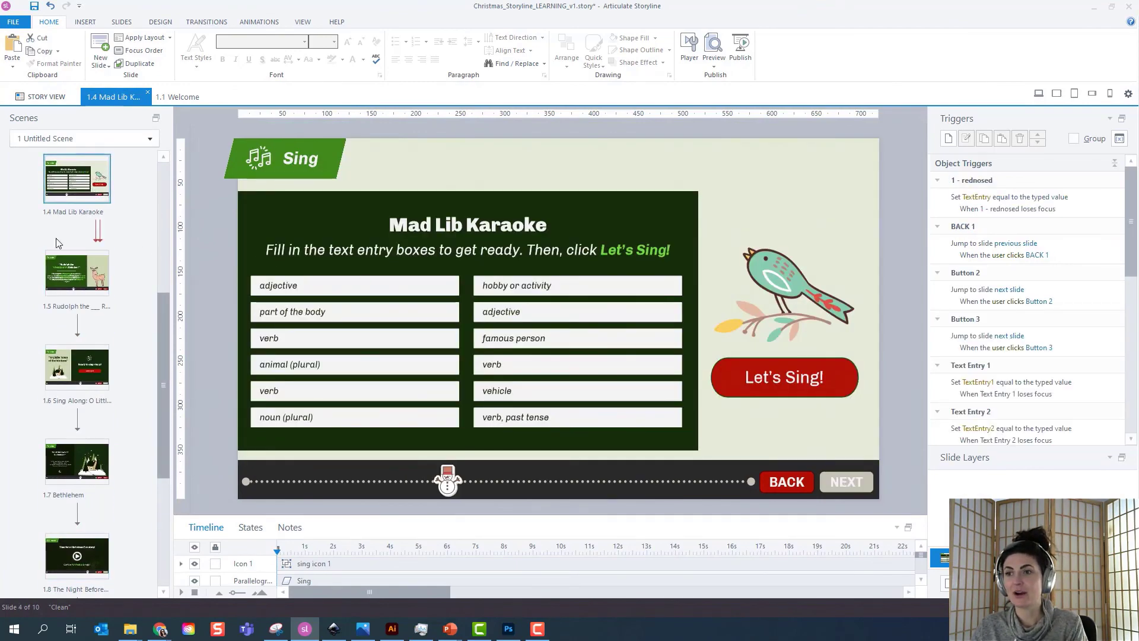